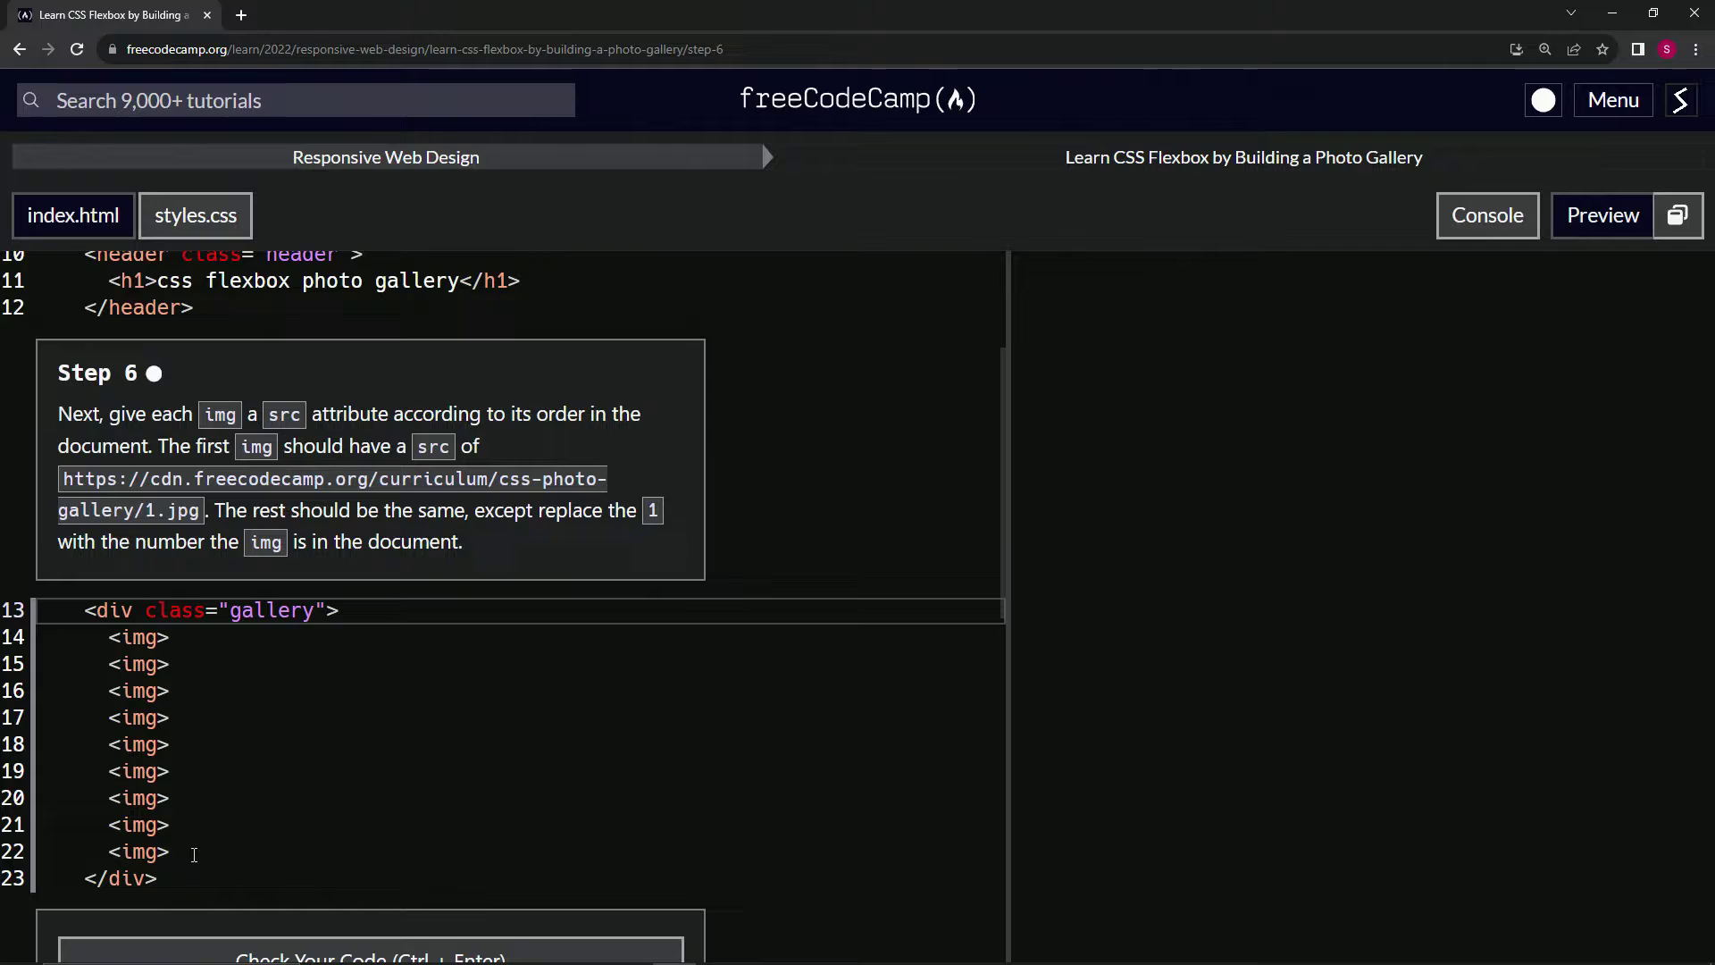
Add a src to line 14's img holding the 1.jpg URL copied from the instructions.
{"action": "left_click", "coordinate": [164, 638]}
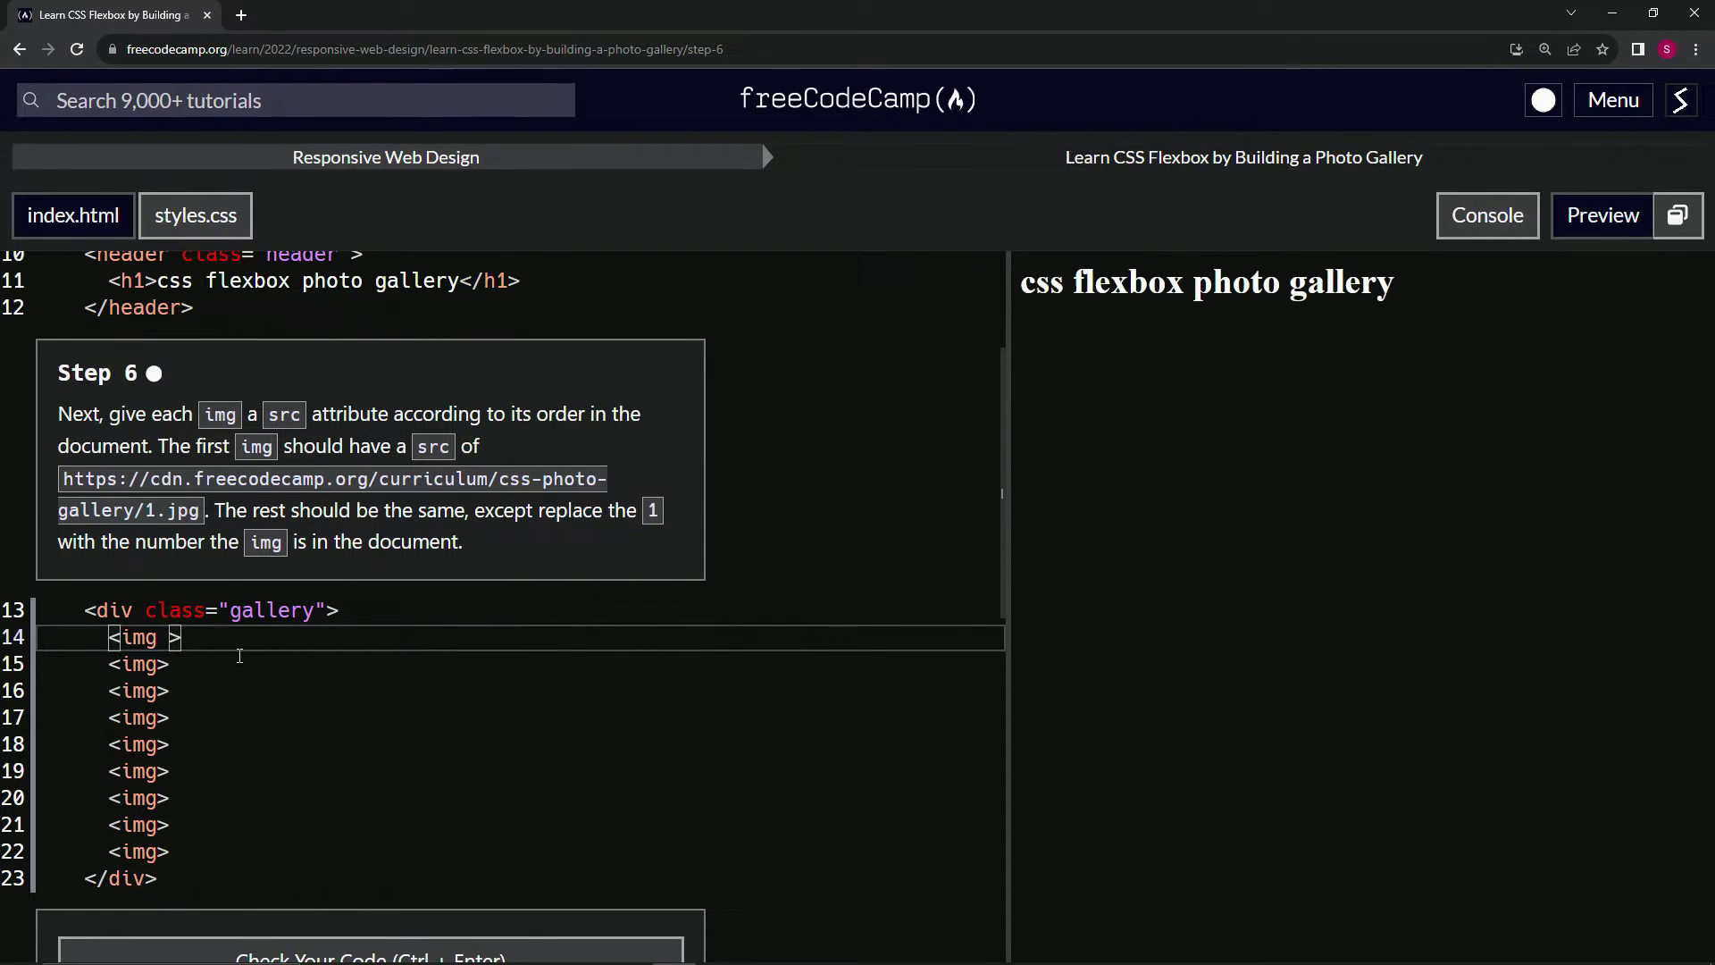
{"action": "type", "text": "st"}
{"action": "key", "text": "BackSpace"}
{"action": "type", "text": "rc"}
{"action": "type", "text": "='"}
{"action": "left_click_drag", "start_coordinate": [62, 478], "coordinate": [203, 521]}
{"action": "key", "text": "ctrl+c"}
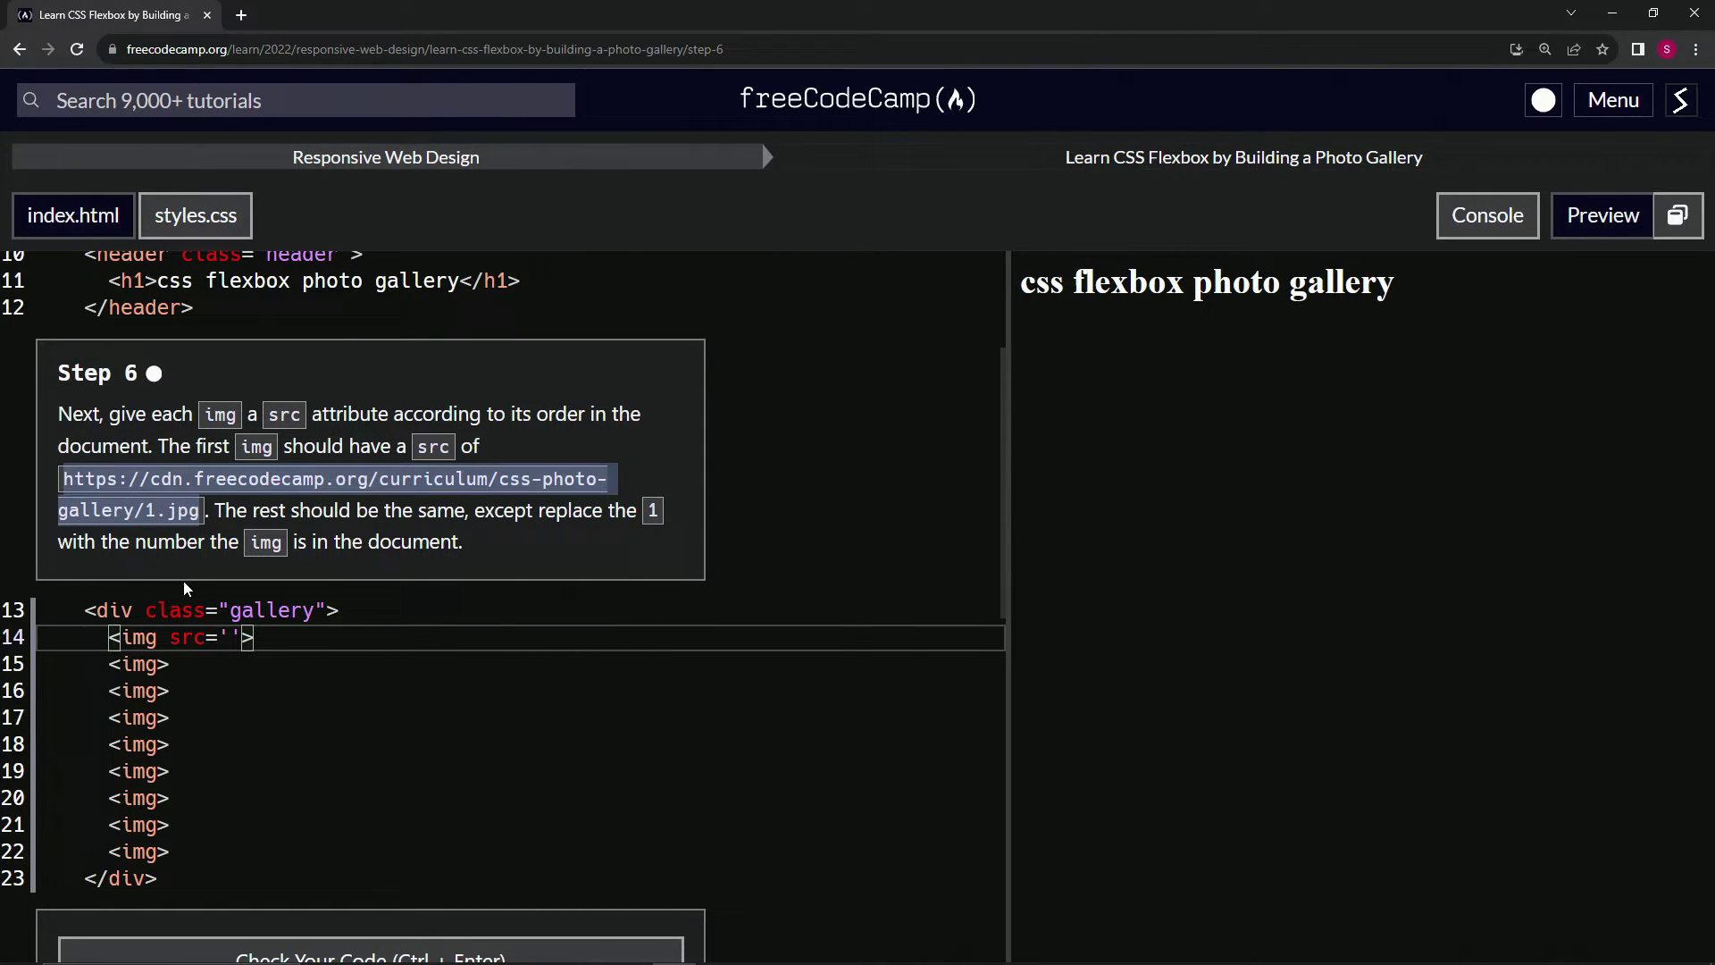
{"action": "left_click", "coordinate": [235, 638]}
{"action": "key", "text": "ctrl+v"}
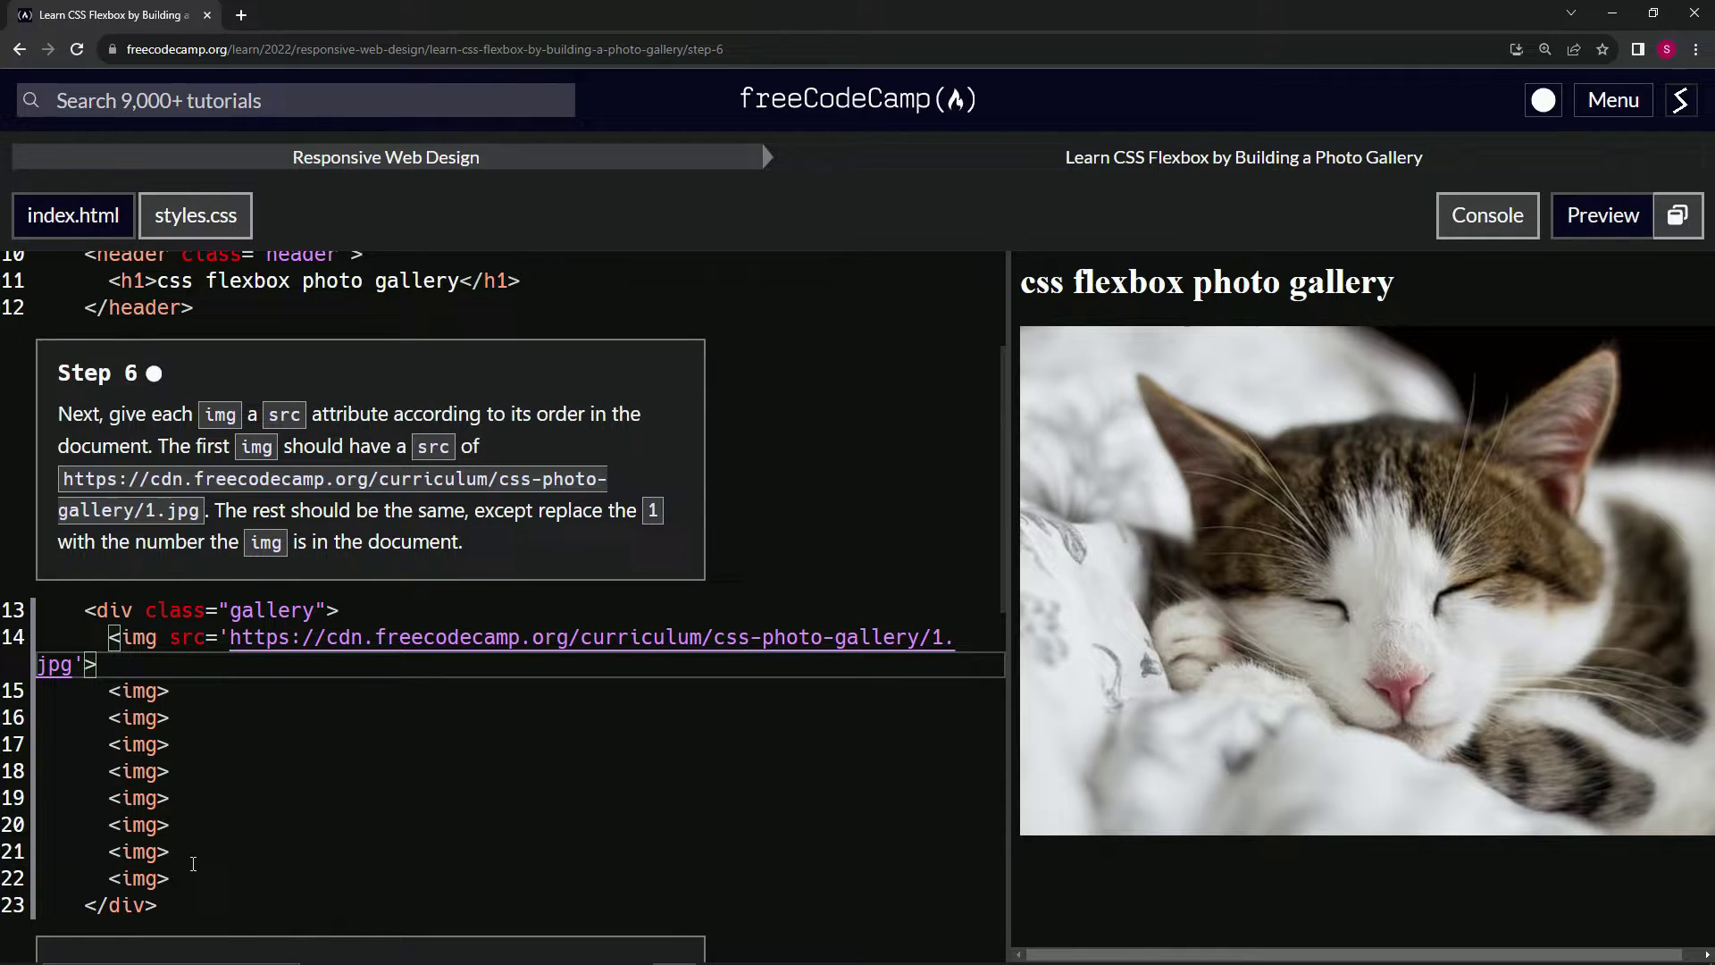
Delete the empty img lines 15-22 and paste copies of the completed 1.jpg img line.
{"action": "mouse_move", "coordinate": [188, 881]}
{"action": "left_mouse_down"}
{"action": "mouse_move", "coordinate": [146, 666]}
{"action": "mouse_move", "coordinate": [345, 611]}
{"action": "left_mouse_up"}
{"action": "key", "text": "BackSpace"}
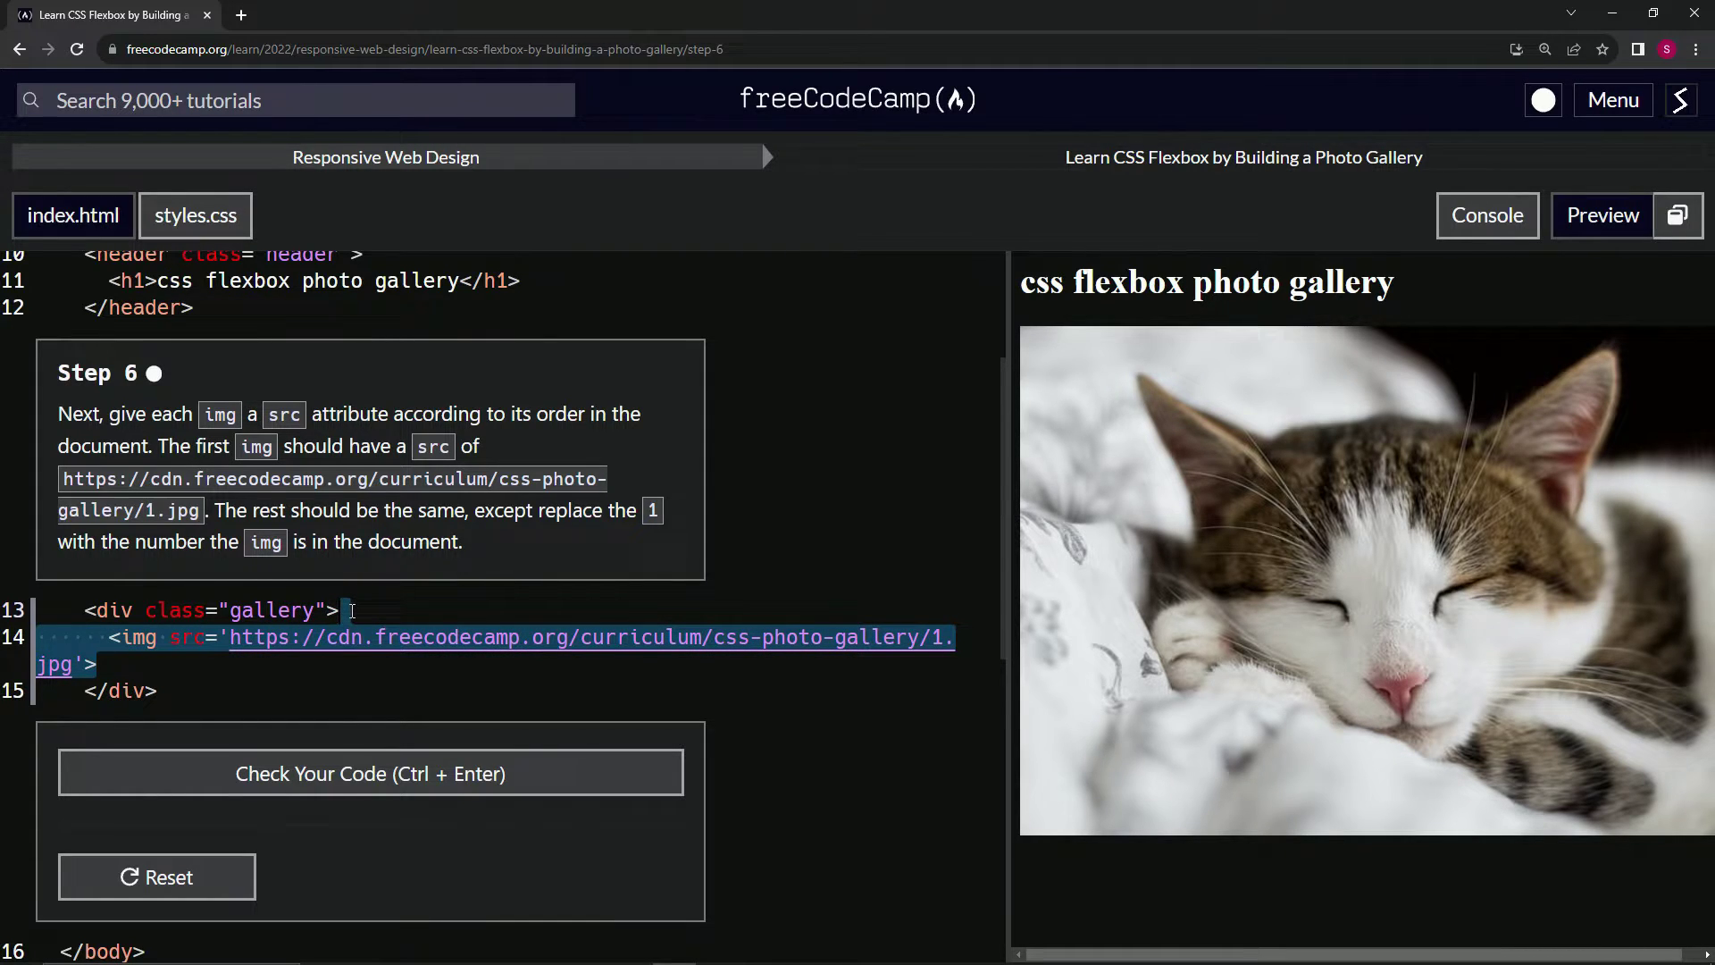
{"action": "key", "text": "ctrl+c"}
{"action": "key", "text": "ctrl+v"}
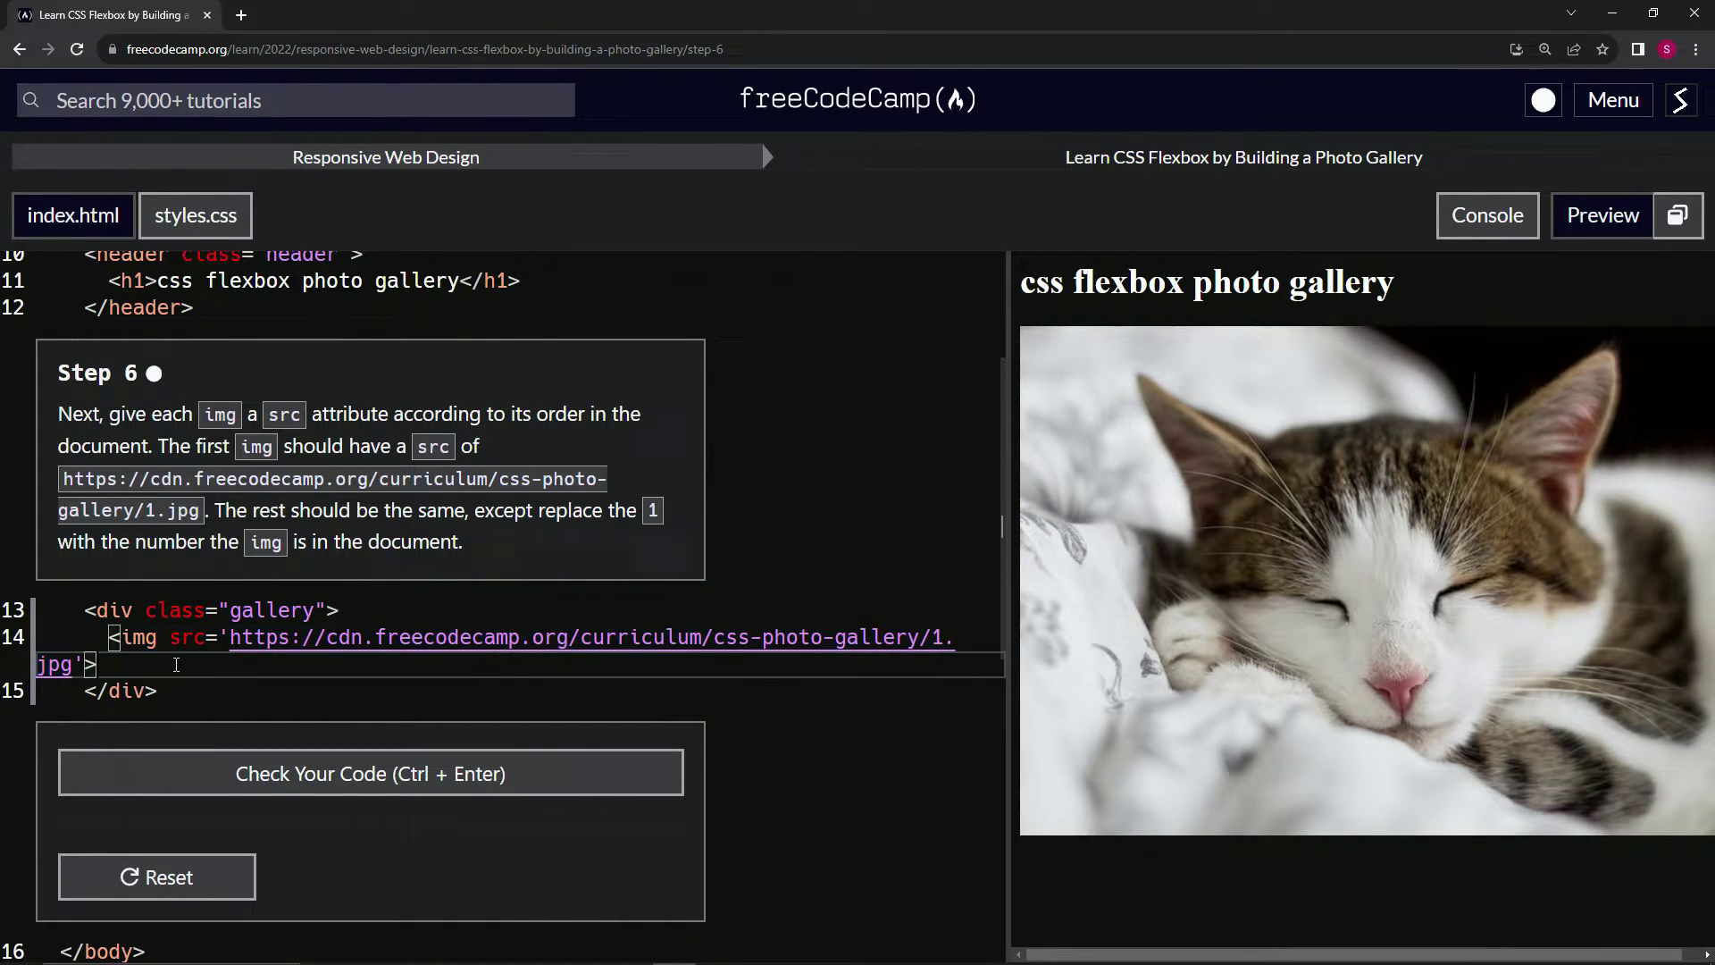
{"action": "key", "text": "ctrl+v"}
{"action": "key", "text": "ctrl+v"}
{"action": "key", "text": "ctrl+v"}
{"action": "key", "text": "ctrl+v"}
{"action": "key", "text": "ctrl+v"}
{"action": "key", "text": "ctrl+v"}
{"action": "key", "text": "ctrl+v"}
{"action": "key", "text": "ctrl+v"}
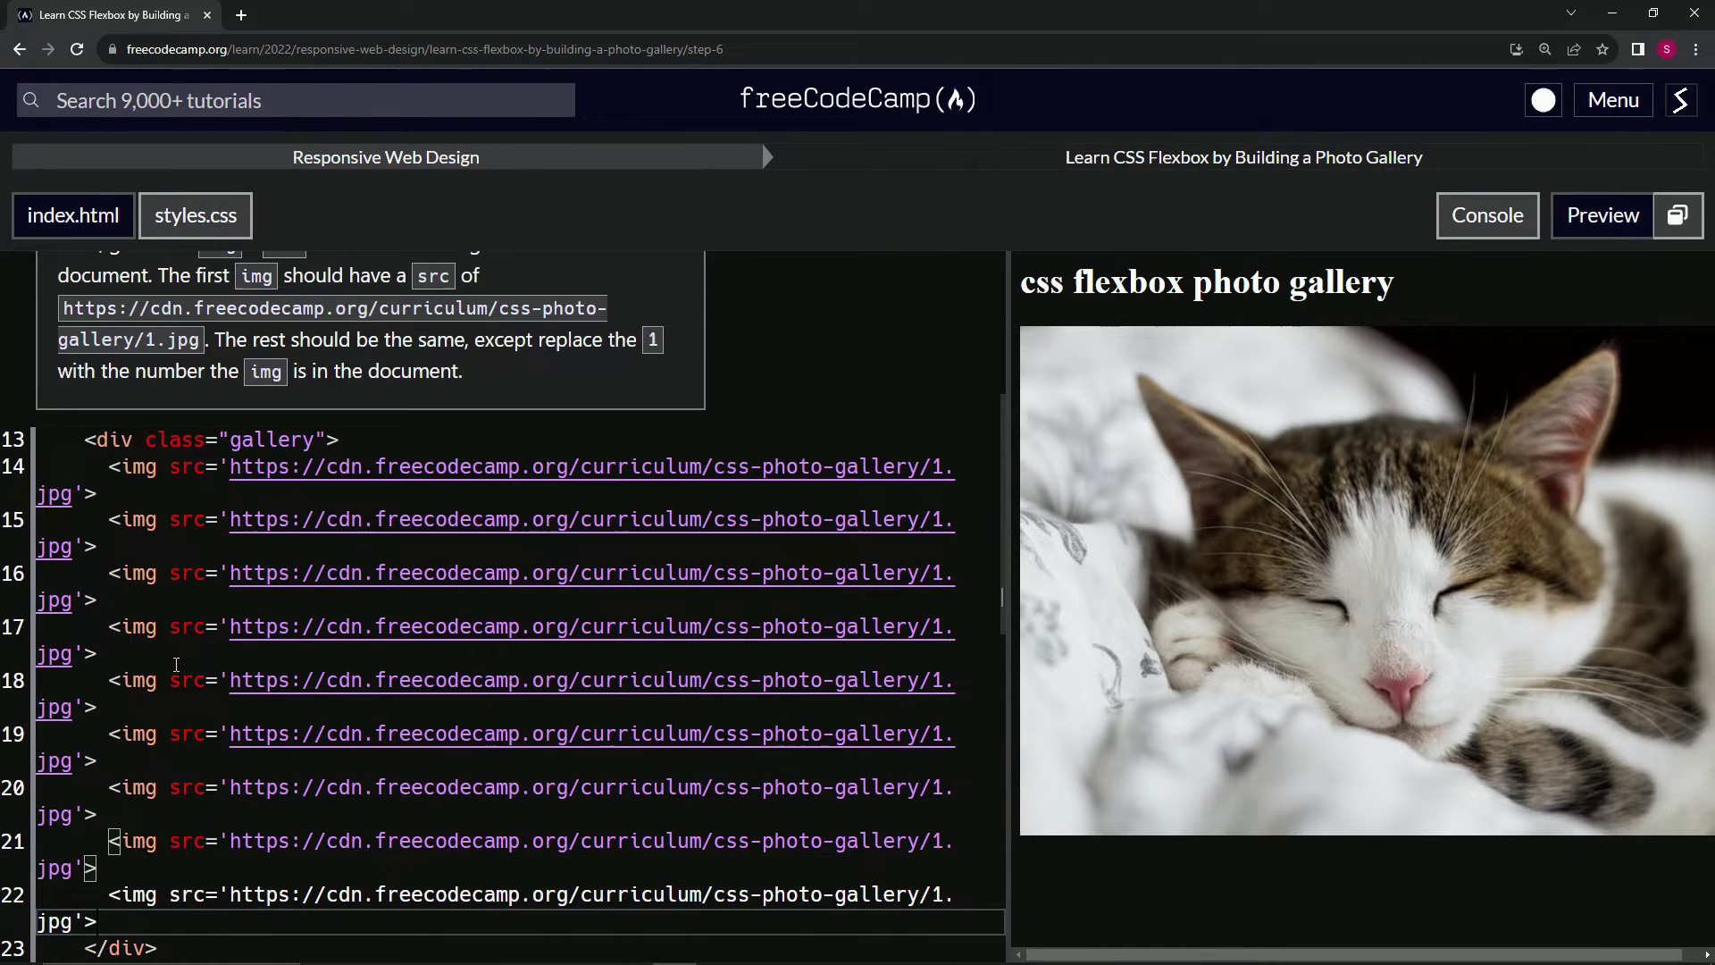
{"action": "scroll", "coordinate": [1563, 516], "scroll_direction": "down", "scroll_amount": 2}
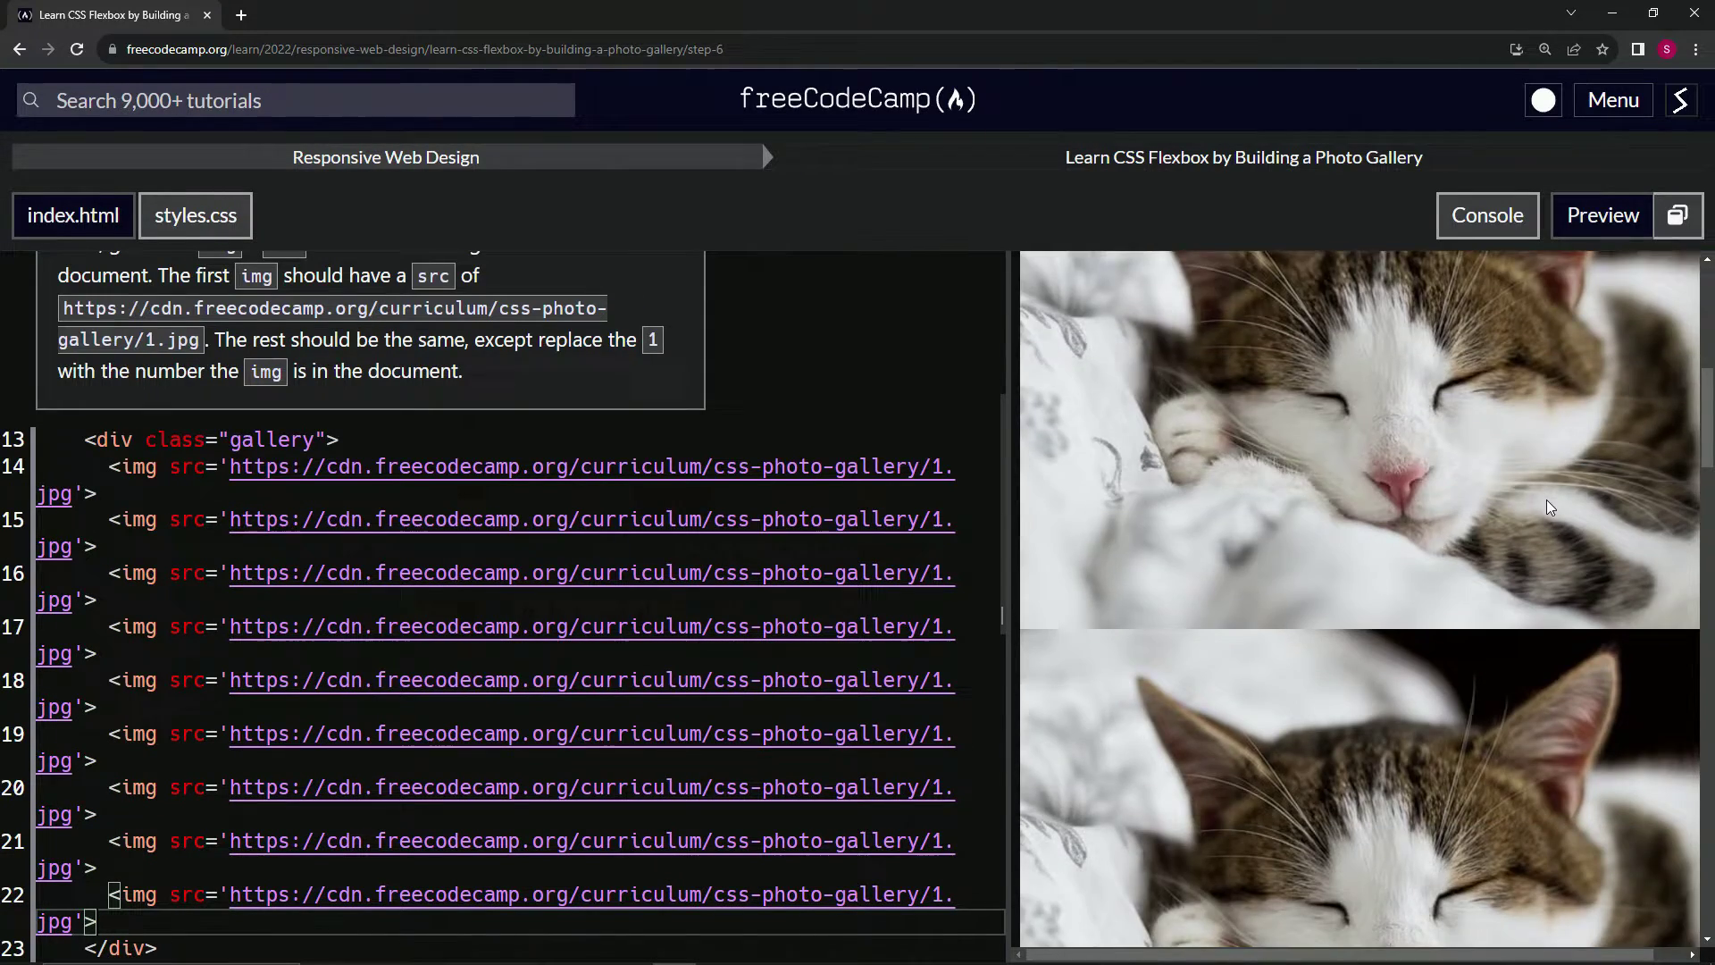
{"action": "scroll", "coordinate": [1546, 499], "scroll_direction": "down", "scroll_amount": 3}
{"action": "scroll", "coordinate": [1545, 501], "scroll_direction": "down", "scroll_amount": 3}
{"action": "scroll", "coordinate": [1545, 500], "scroll_direction": "down", "scroll_amount": 3}
{"action": "scroll", "coordinate": [1545, 500], "scroll_direction": "down", "scroll_amount": 2}
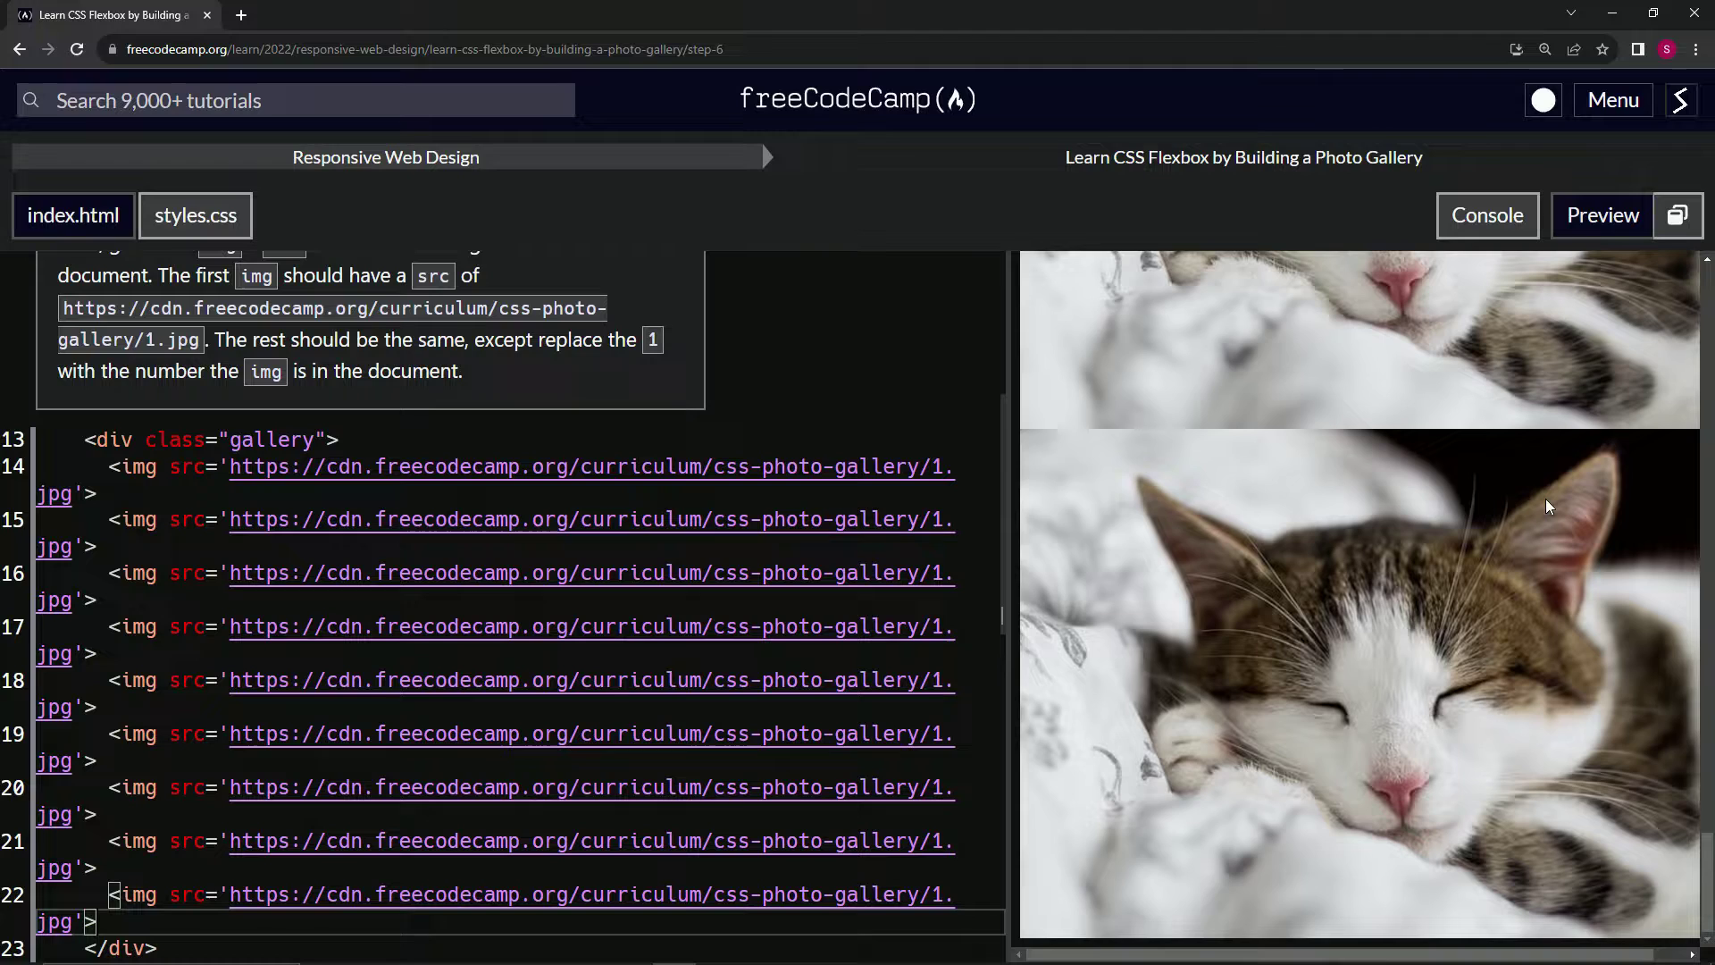
{"action": "scroll", "coordinate": [1545, 498], "scroll_direction": "down", "scroll_amount": 2}
{"action": "scroll", "coordinate": [1545, 498], "scroll_direction": "down", "scroll_amount": 2}
{"action": "scroll", "coordinate": [1545, 499], "scroll_direction": "down", "scroll_amount": 2}
{"action": "scroll", "coordinate": [1545, 500], "scroll_direction": "up", "scroll_amount": 5}
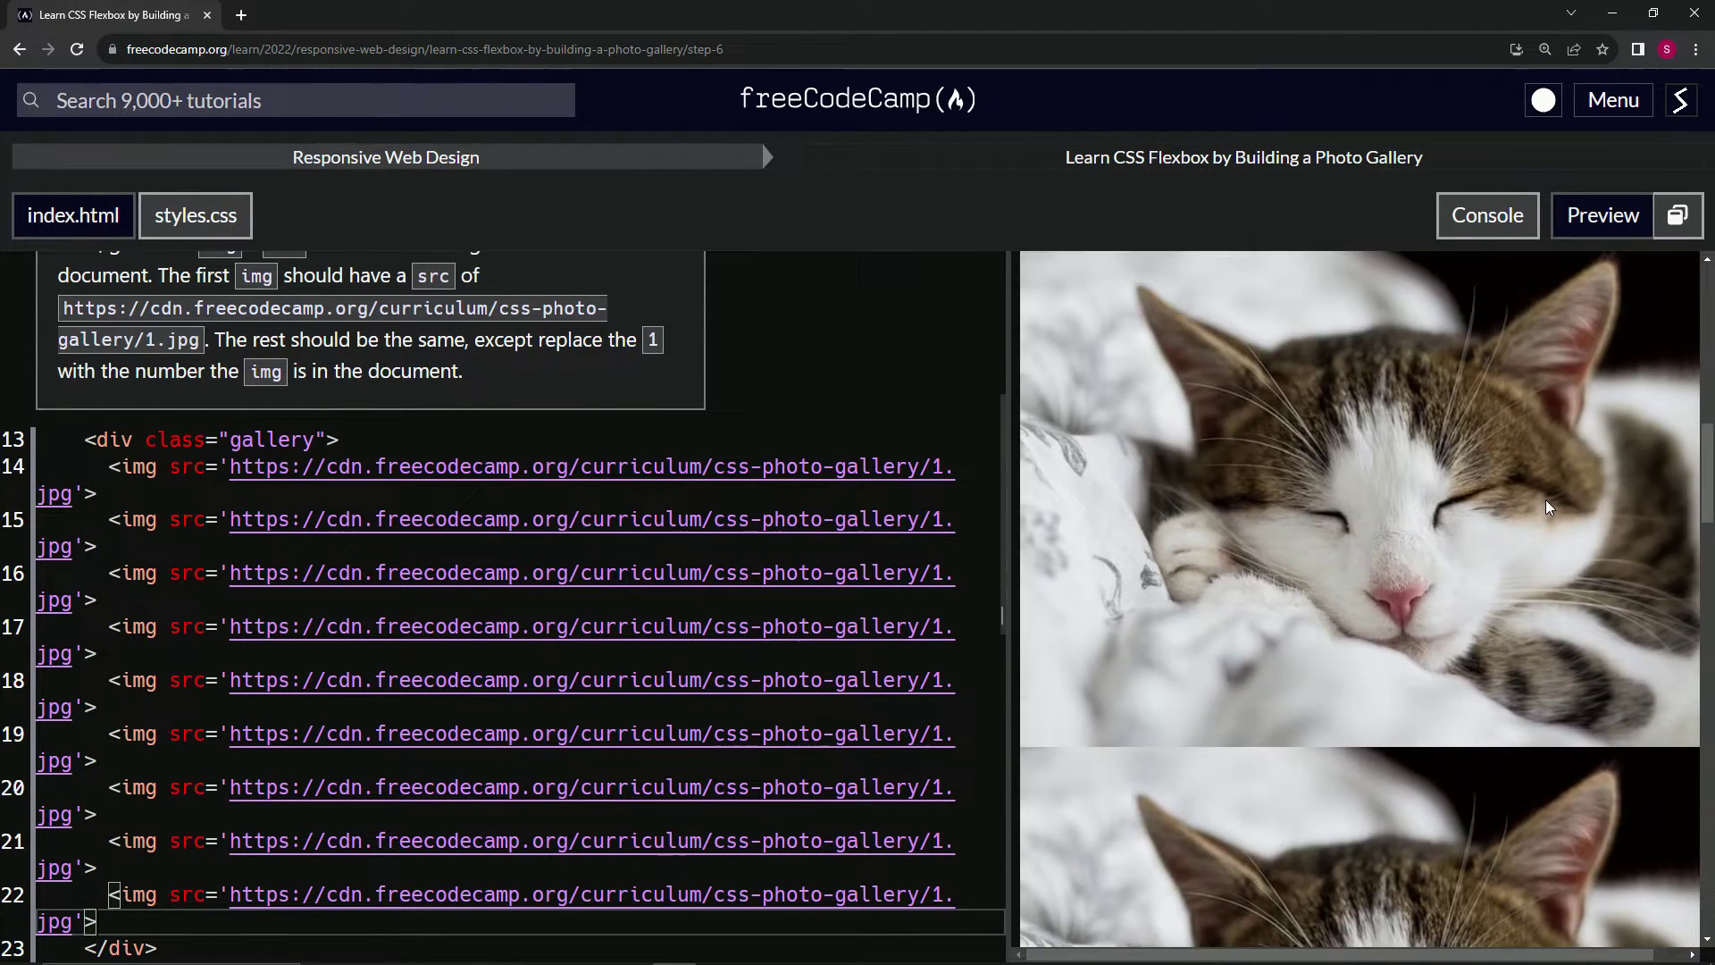
{"action": "scroll", "coordinate": [1545, 500], "scroll_direction": "up", "scroll_amount": 5}
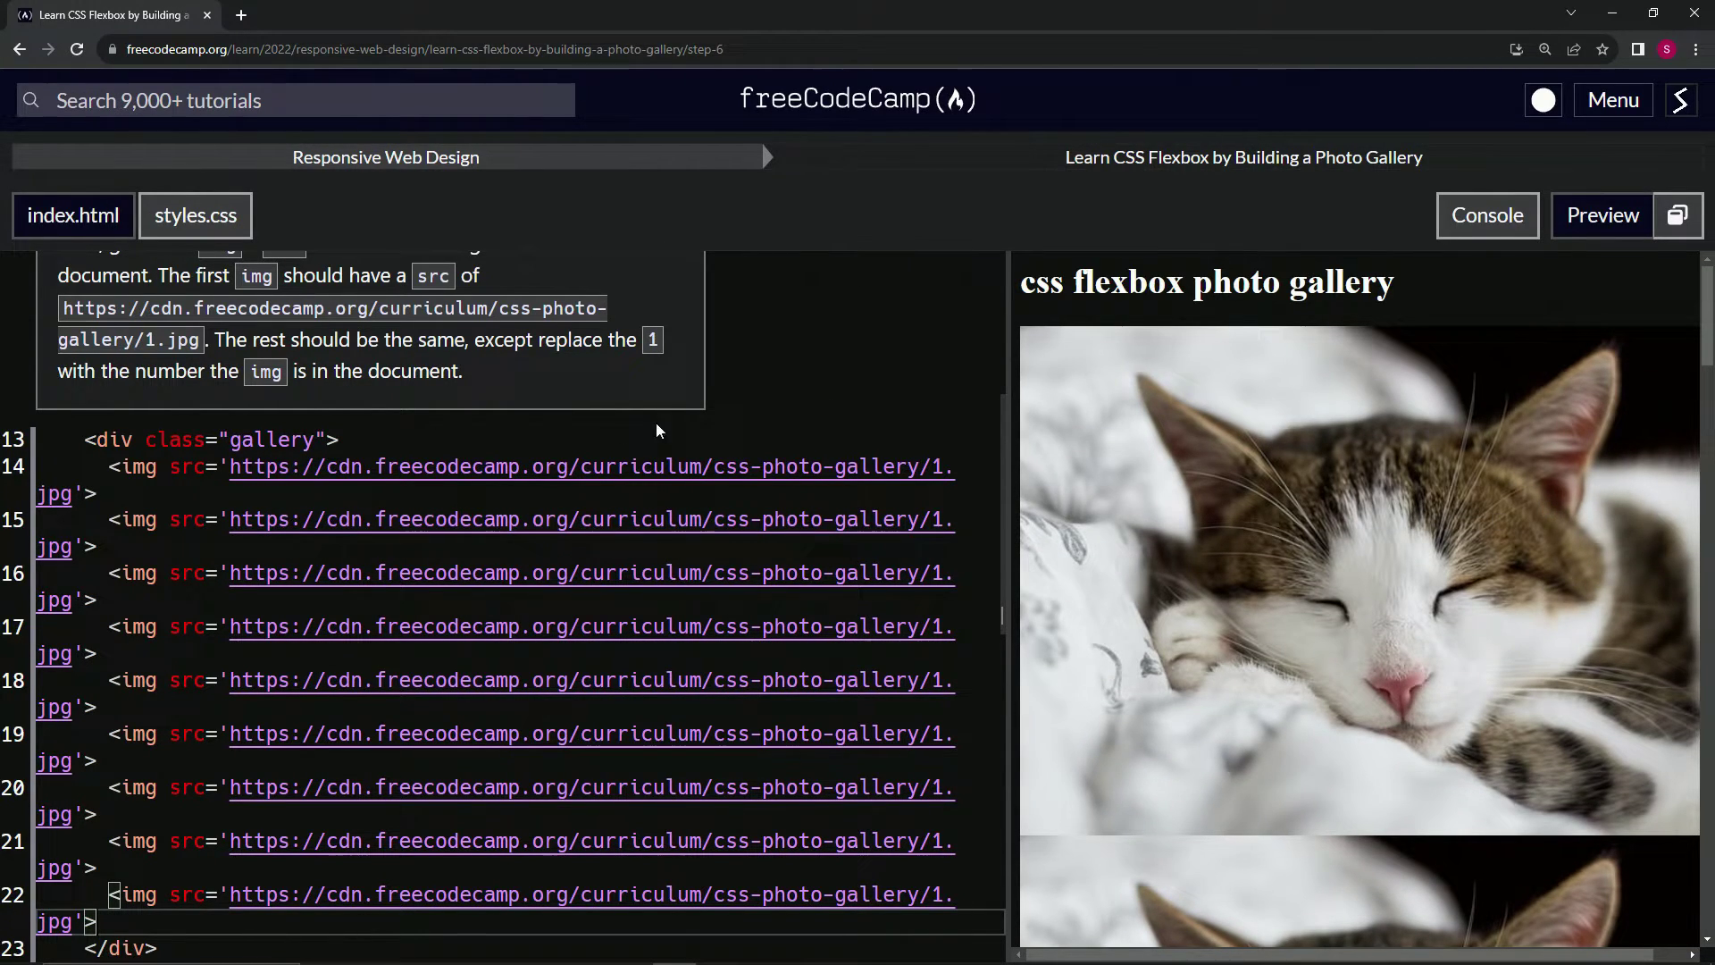
Change the 1 in the URLs on lines 15-22 to 2 through 9.
{"action": "double_click", "coordinate": [937, 519]}
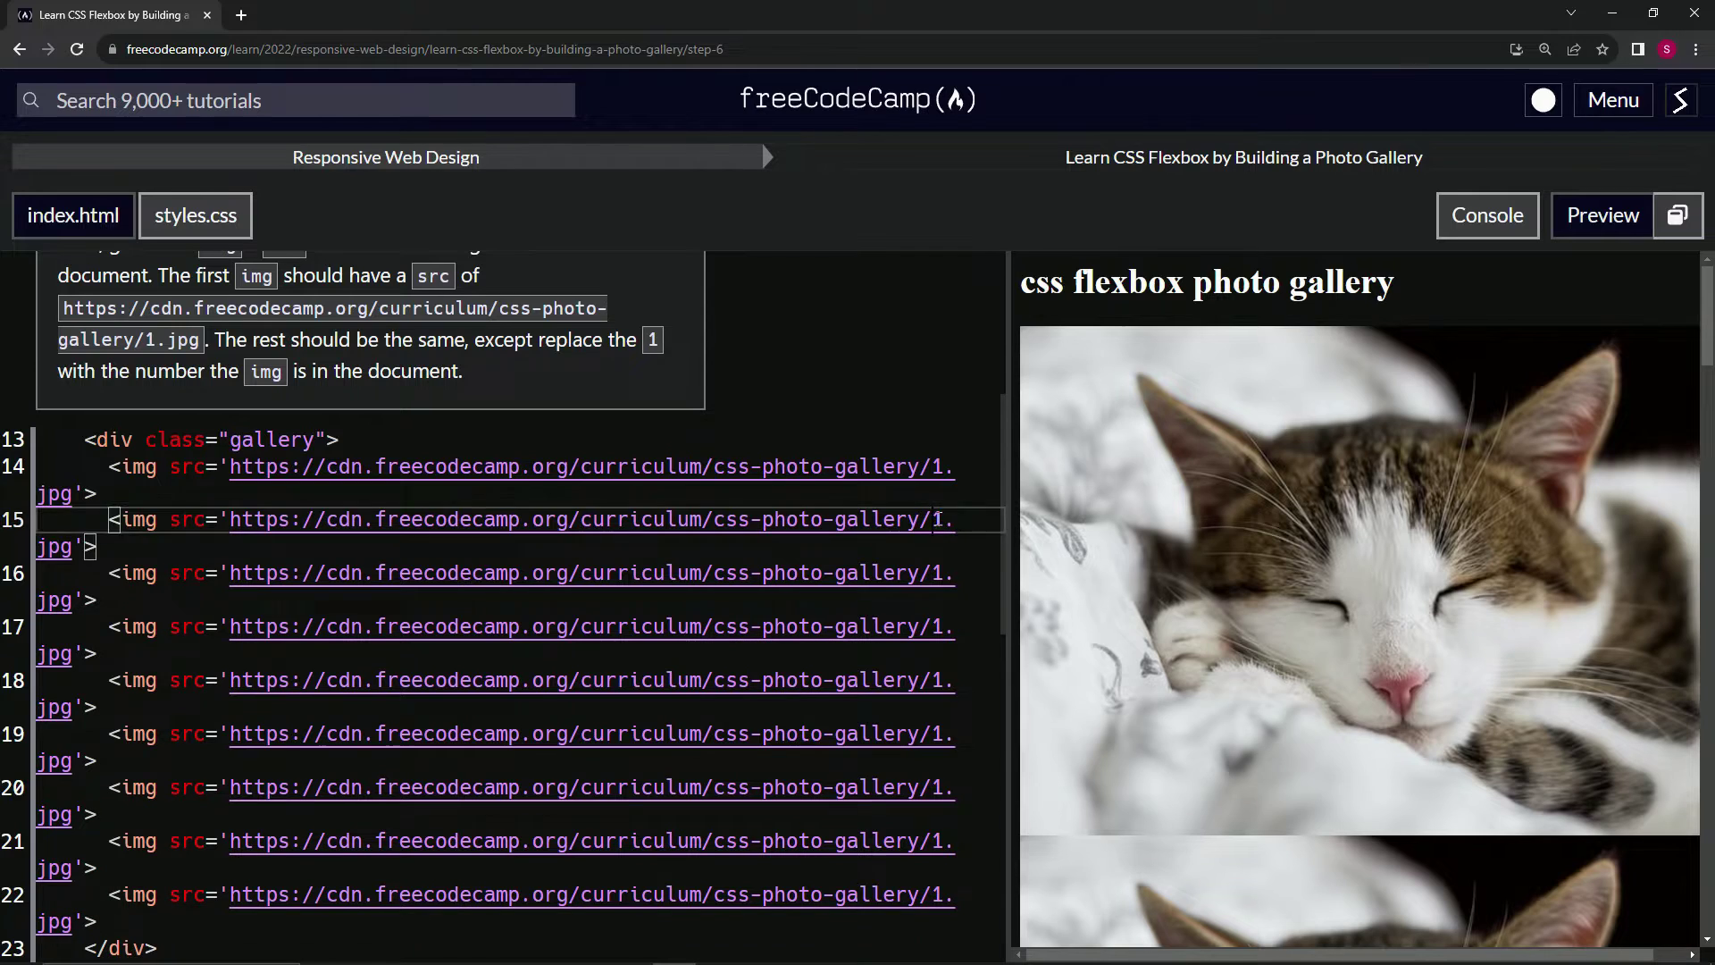
{"action": "type", "text": "2"}
{"action": "double_click", "coordinate": [935, 573]}
{"action": "type", "text": "3"}
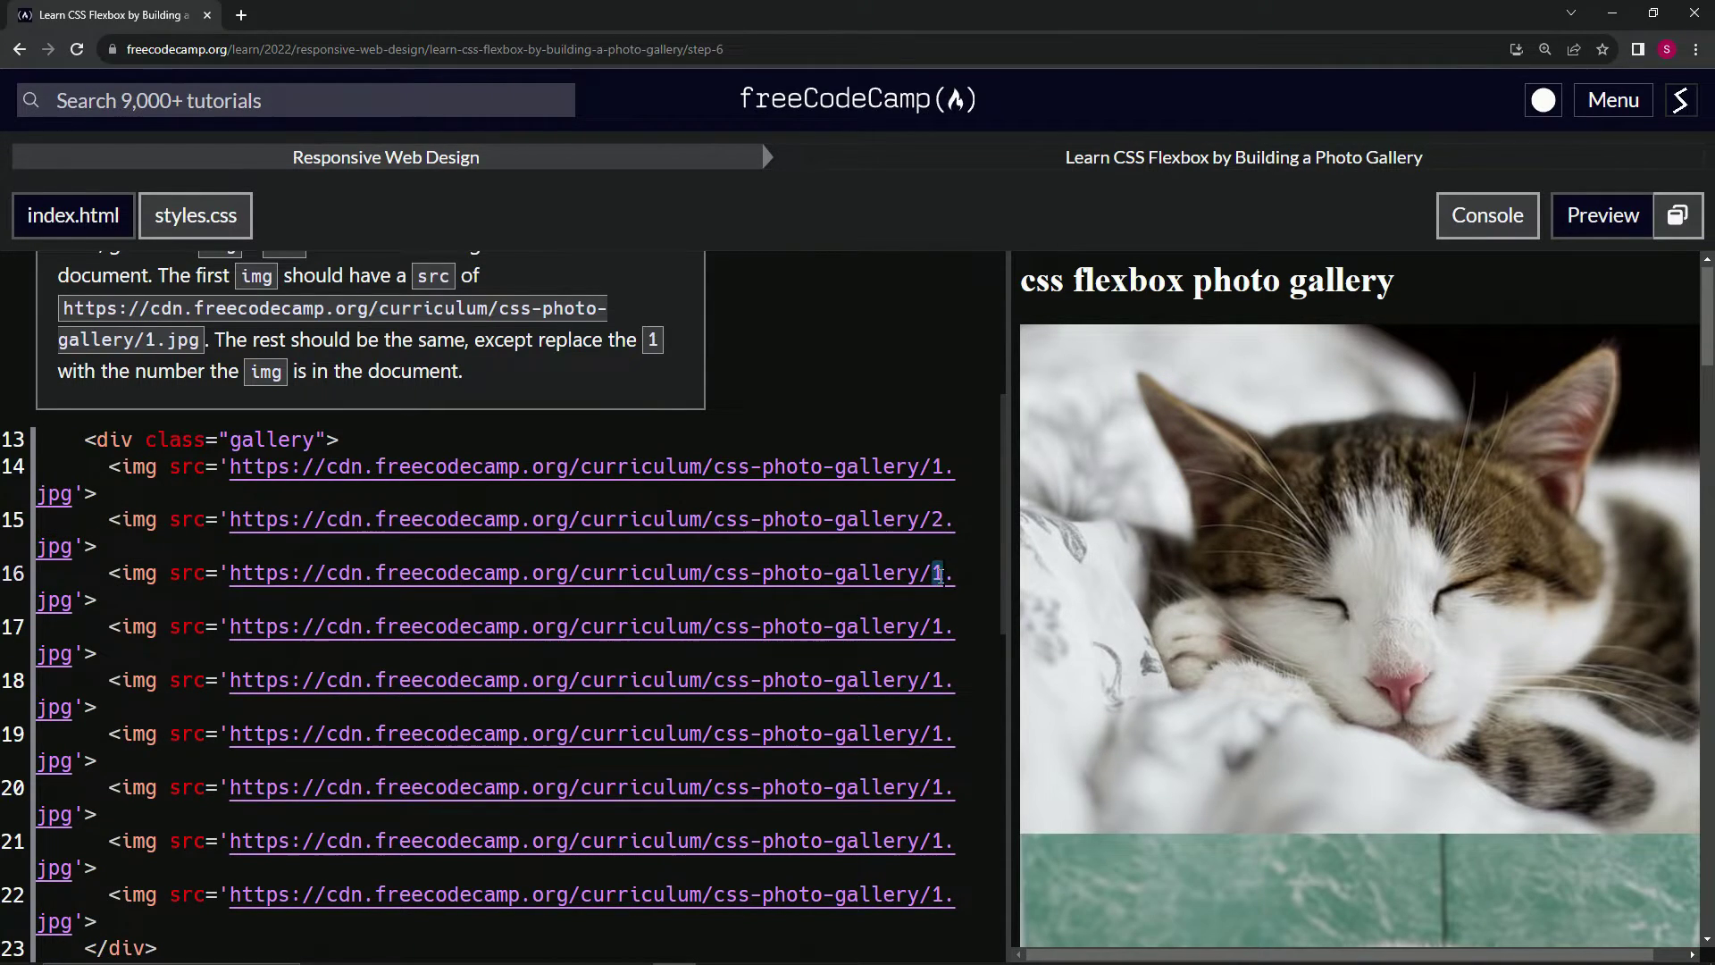
{"action": "double_click", "coordinate": [936, 626]}
{"action": "type", "text": "4"}
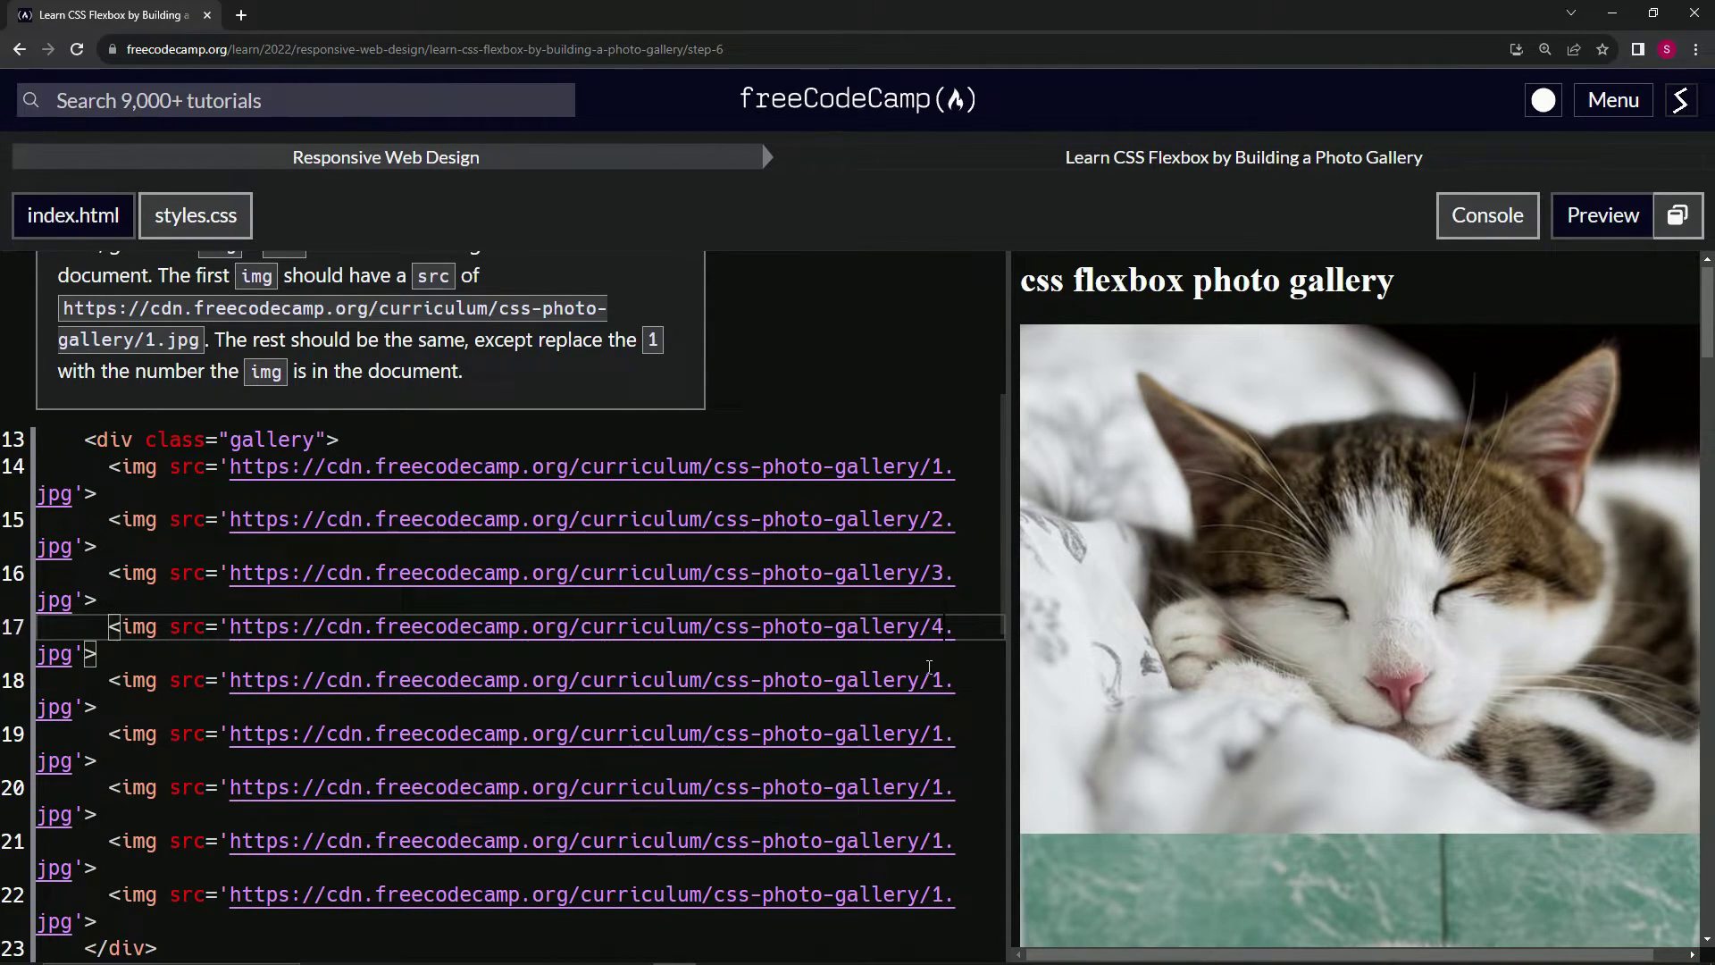
{"action": "double_click", "coordinate": [936, 679]}
{"action": "type", "text": "5"}
{"action": "double_click", "coordinate": [937, 734]}
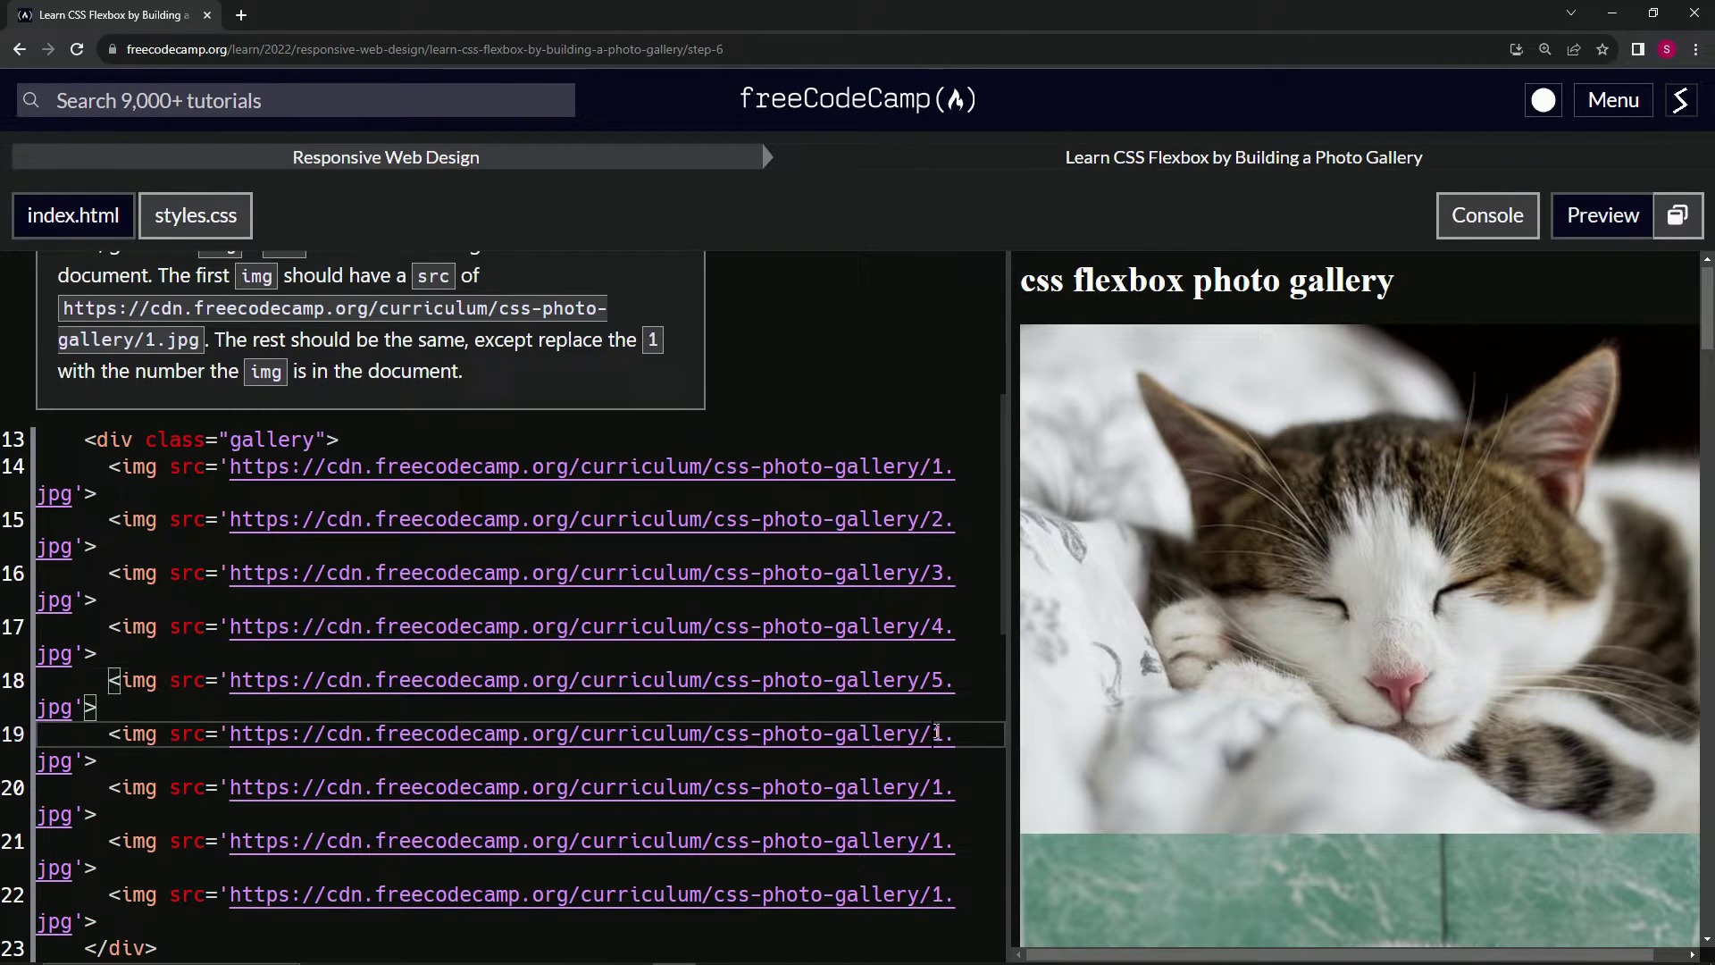
{"action": "type", "text": "6"}
{"action": "double_click", "coordinate": [937, 786]}
{"action": "type", "text": "7"}
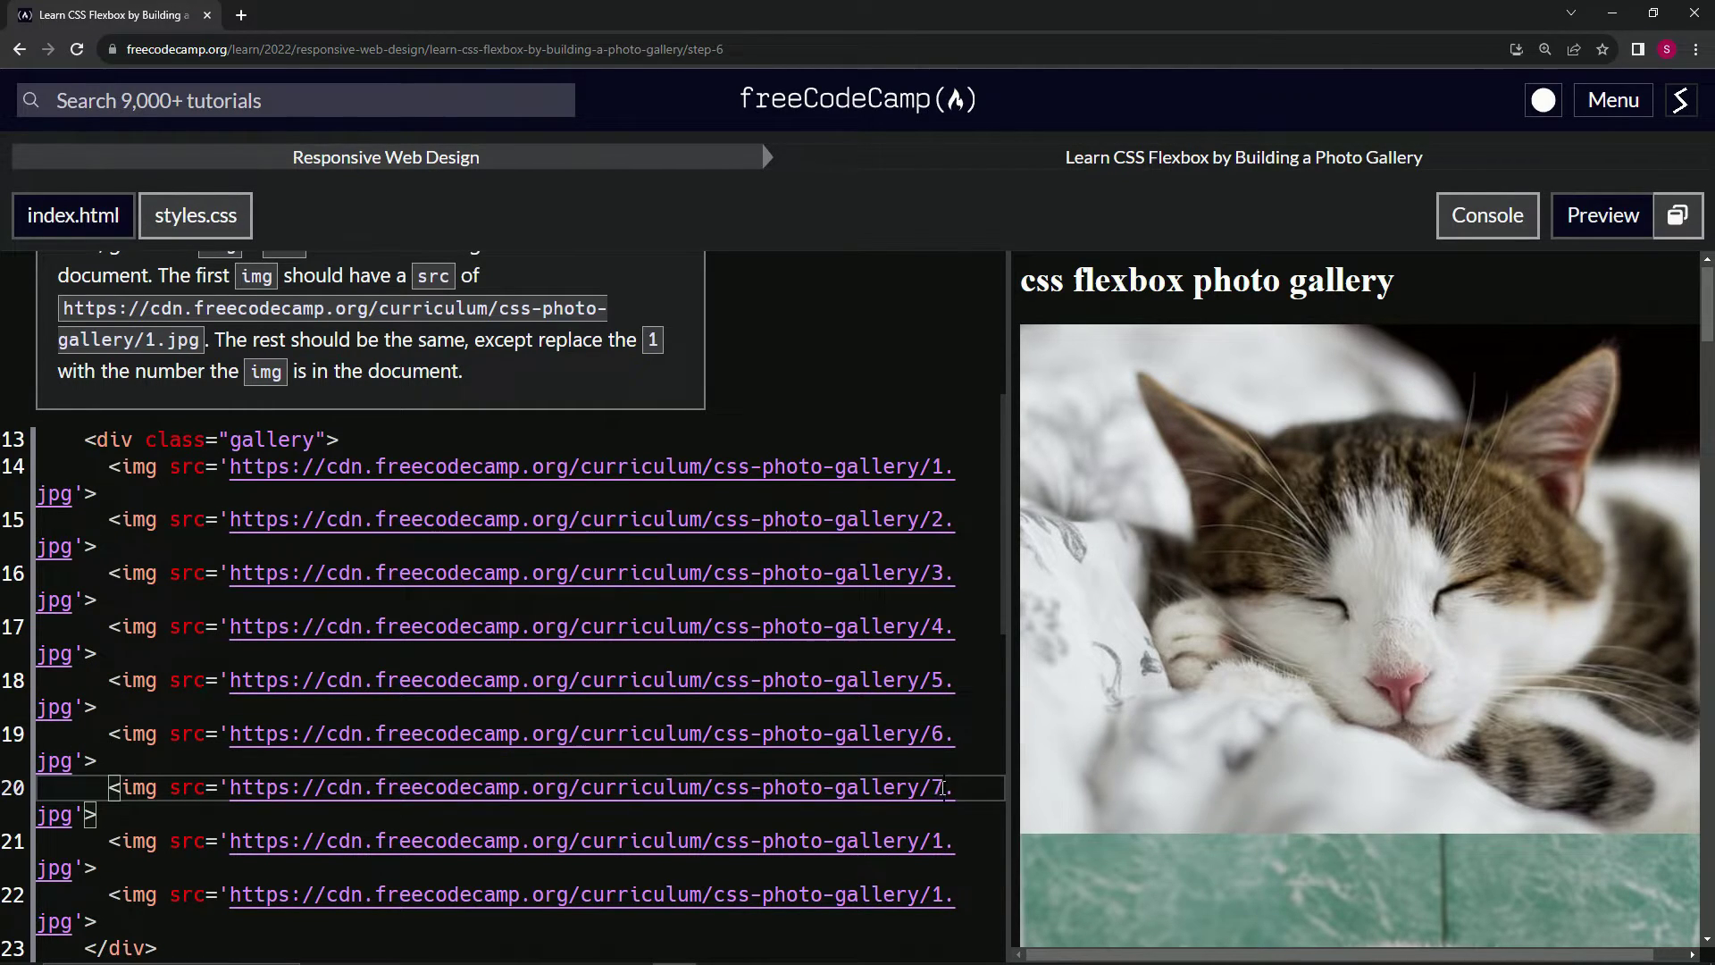
{"action": "double_click", "coordinate": [937, 841]}
{"action": "type", "text": "8"}
{"action": "key", "text": "Delete"}
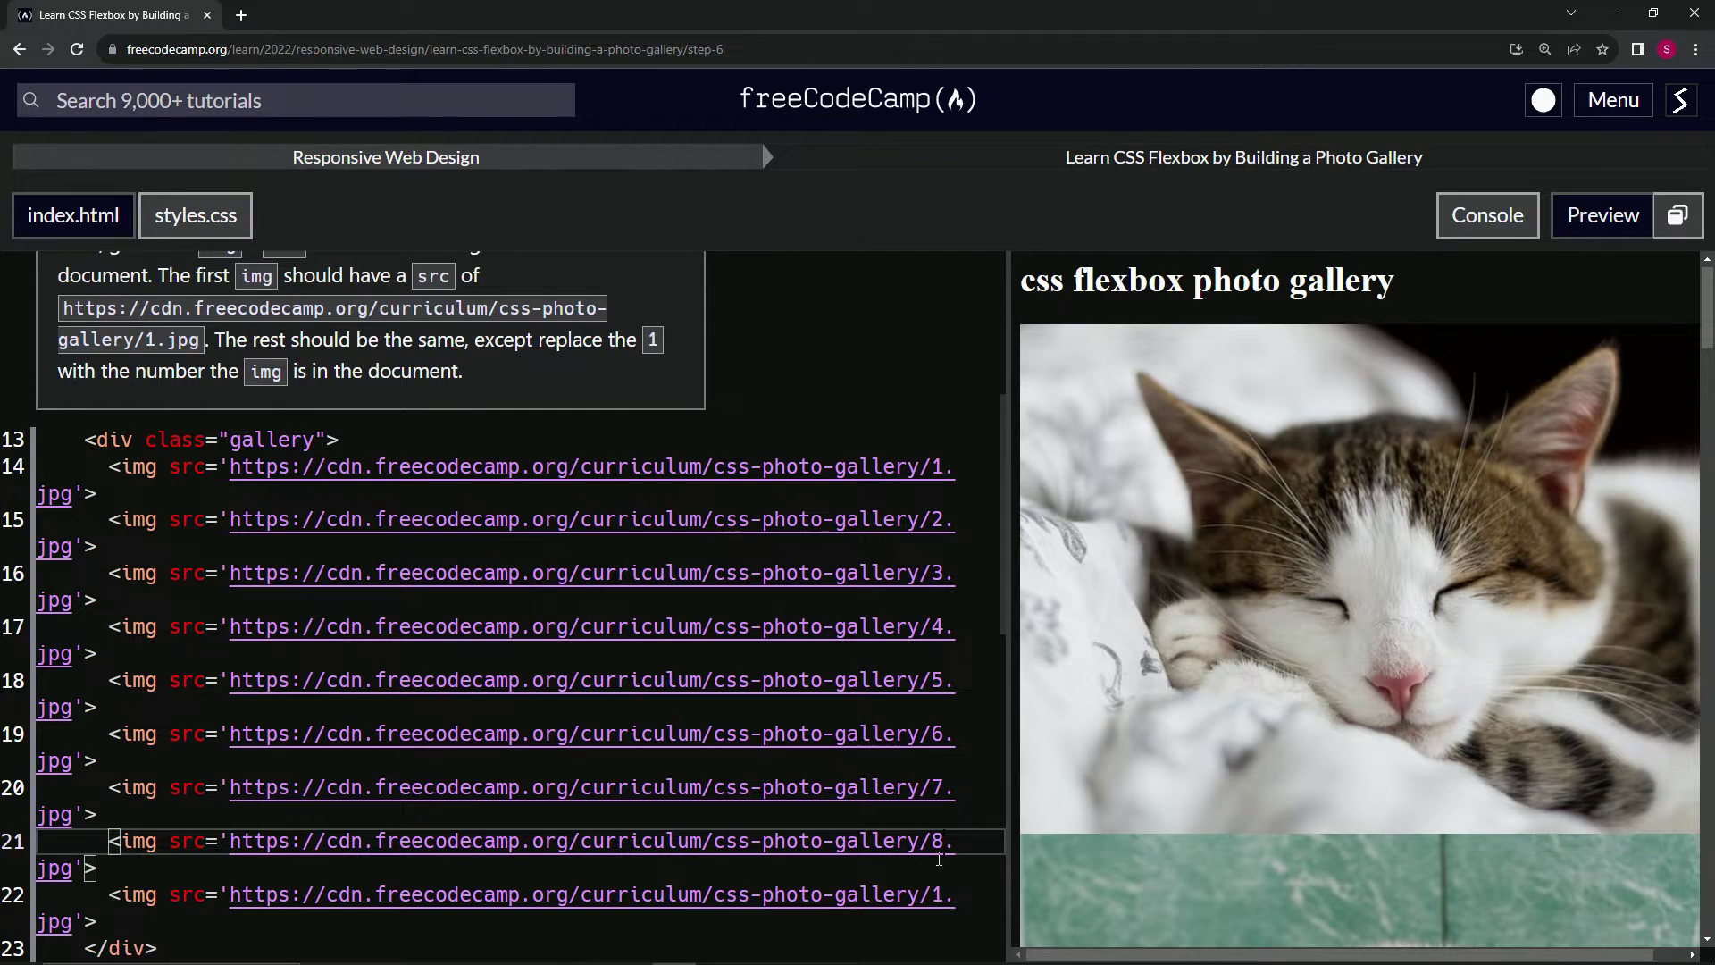
{"action": "left_click", "coordinate": [943, 896]}
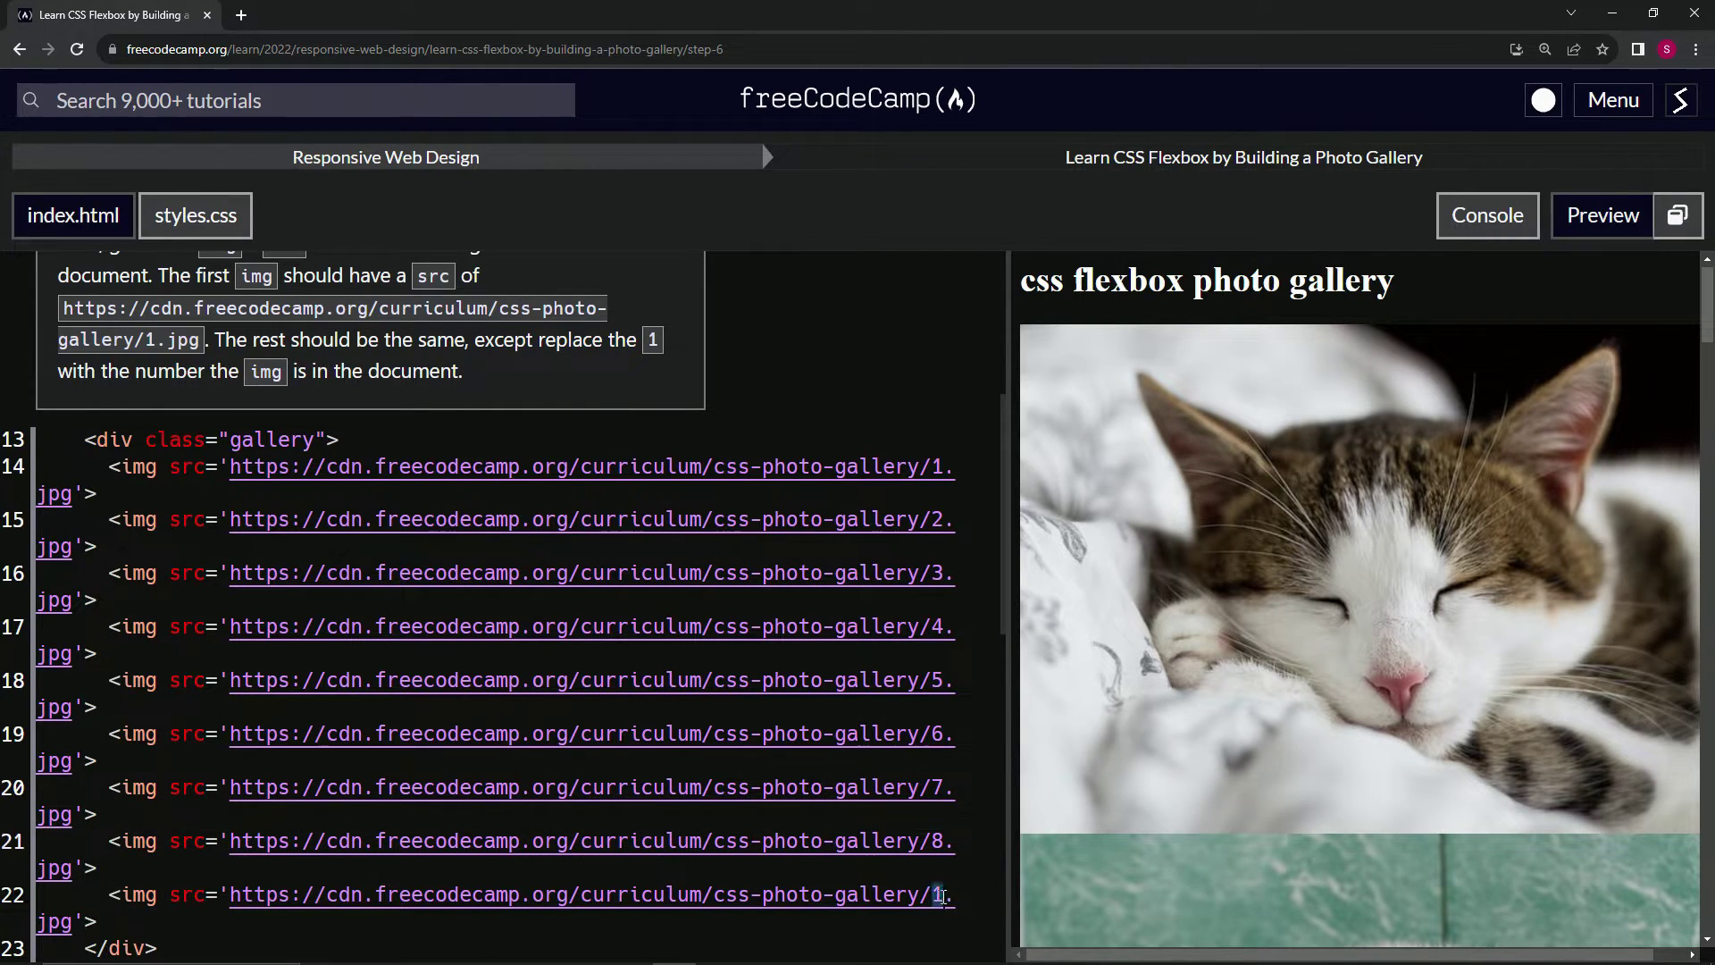
{"action": "type", "text": "9"}
{"action": "key", "text": "Delete"}
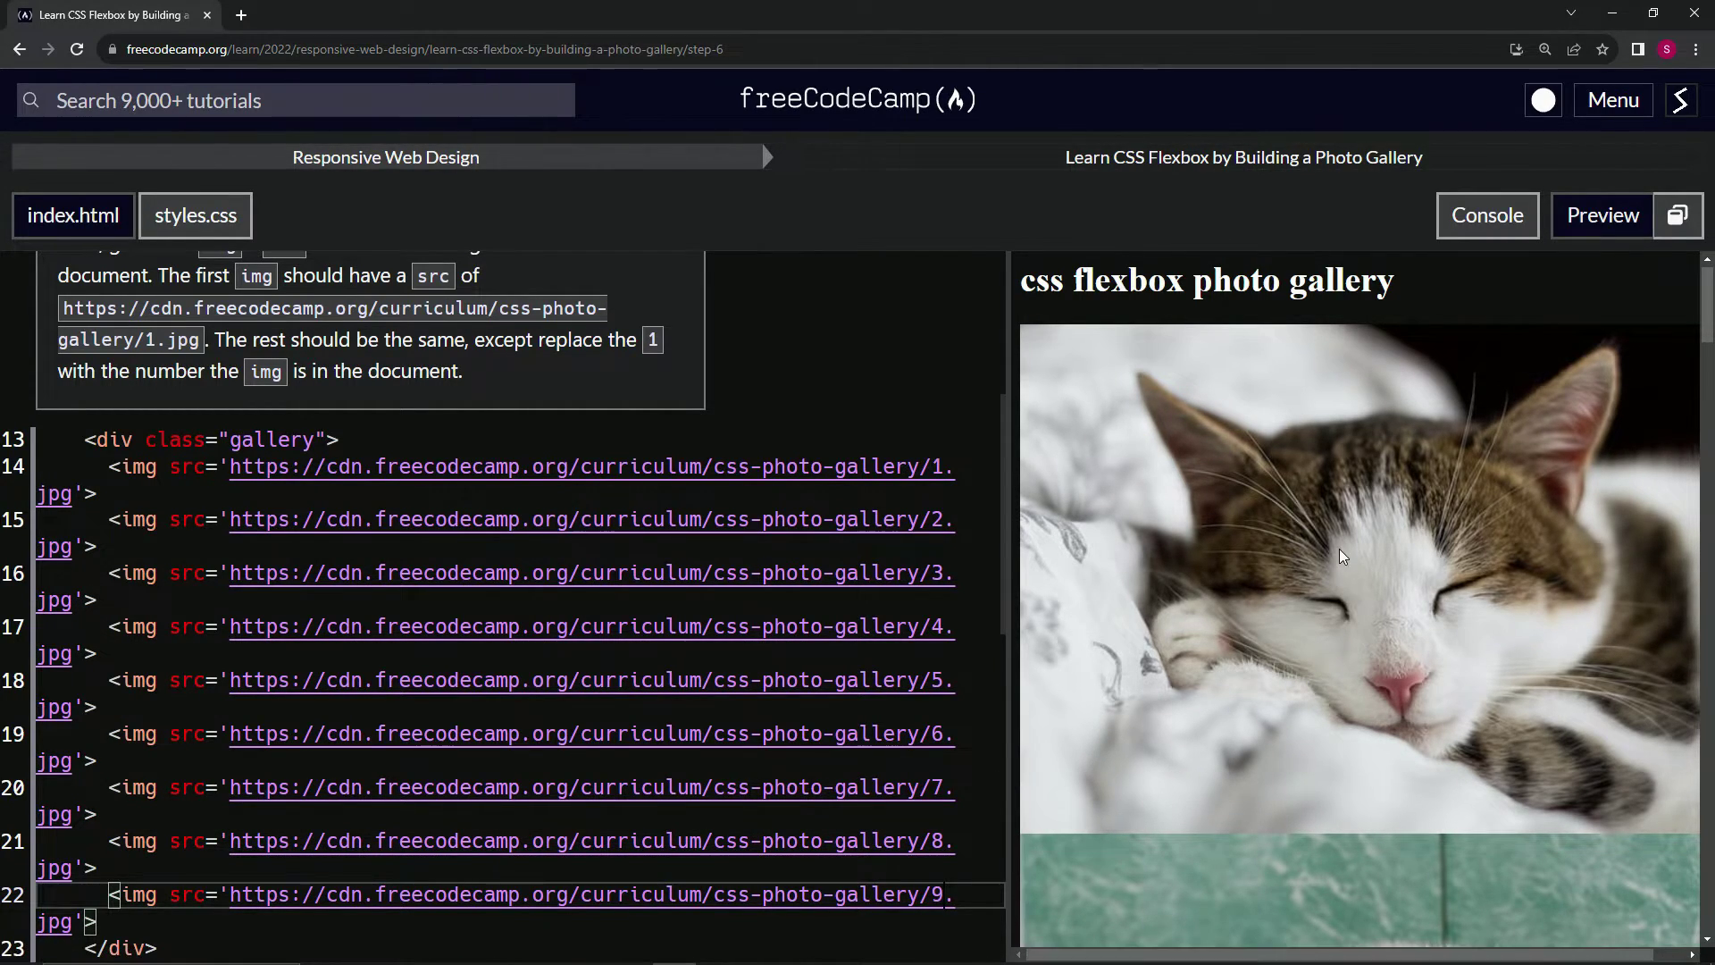
{"action": "scroll", "coordinate": [1336, 549], "scroll_direction": "down", "scroll_amount": 5}
{"action": "scroll", "coordinate": [1335, 548], "scroll_direction": "down", "scroll_amount": 5}
{"action": "scroll", "coordinate": [1336, 548], "scroll_direction": "down", "scroll_amount": 5}
{"action": "scroll", "coordinate": [1341, 554], "scroll_direction": "down", "scroll_amount": 5}
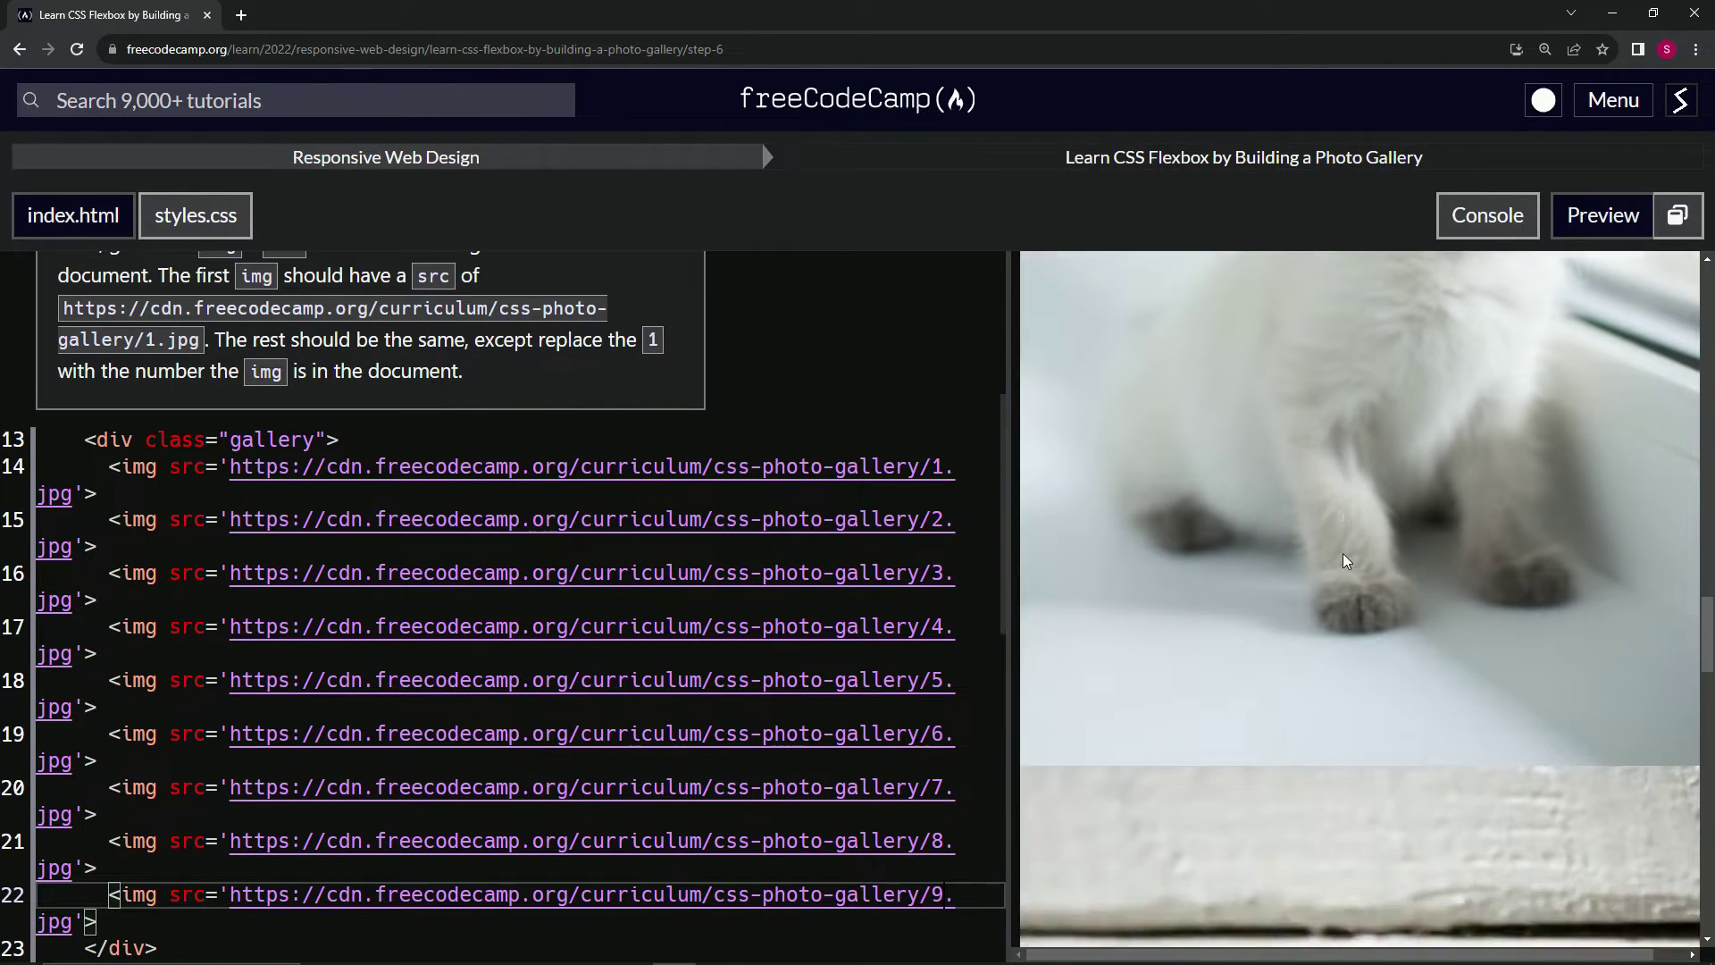
{"action": "scroll", "coordinate": [1344, 554], "scroll_direction": "down", "scroll_amount": 5}
{"action": "scroll", "coordinate": [1343, 554], "scroll_direction": "down", "scroll_amount": 5}
{"action": "scroll", "coordinate": [1342, 554], "scroll_direction": "down", "scroll_amount": 5}
{"action": "scroll", "coordinate": [1343, 554], "scroll_direction": "down", "scroll_amount": 2}
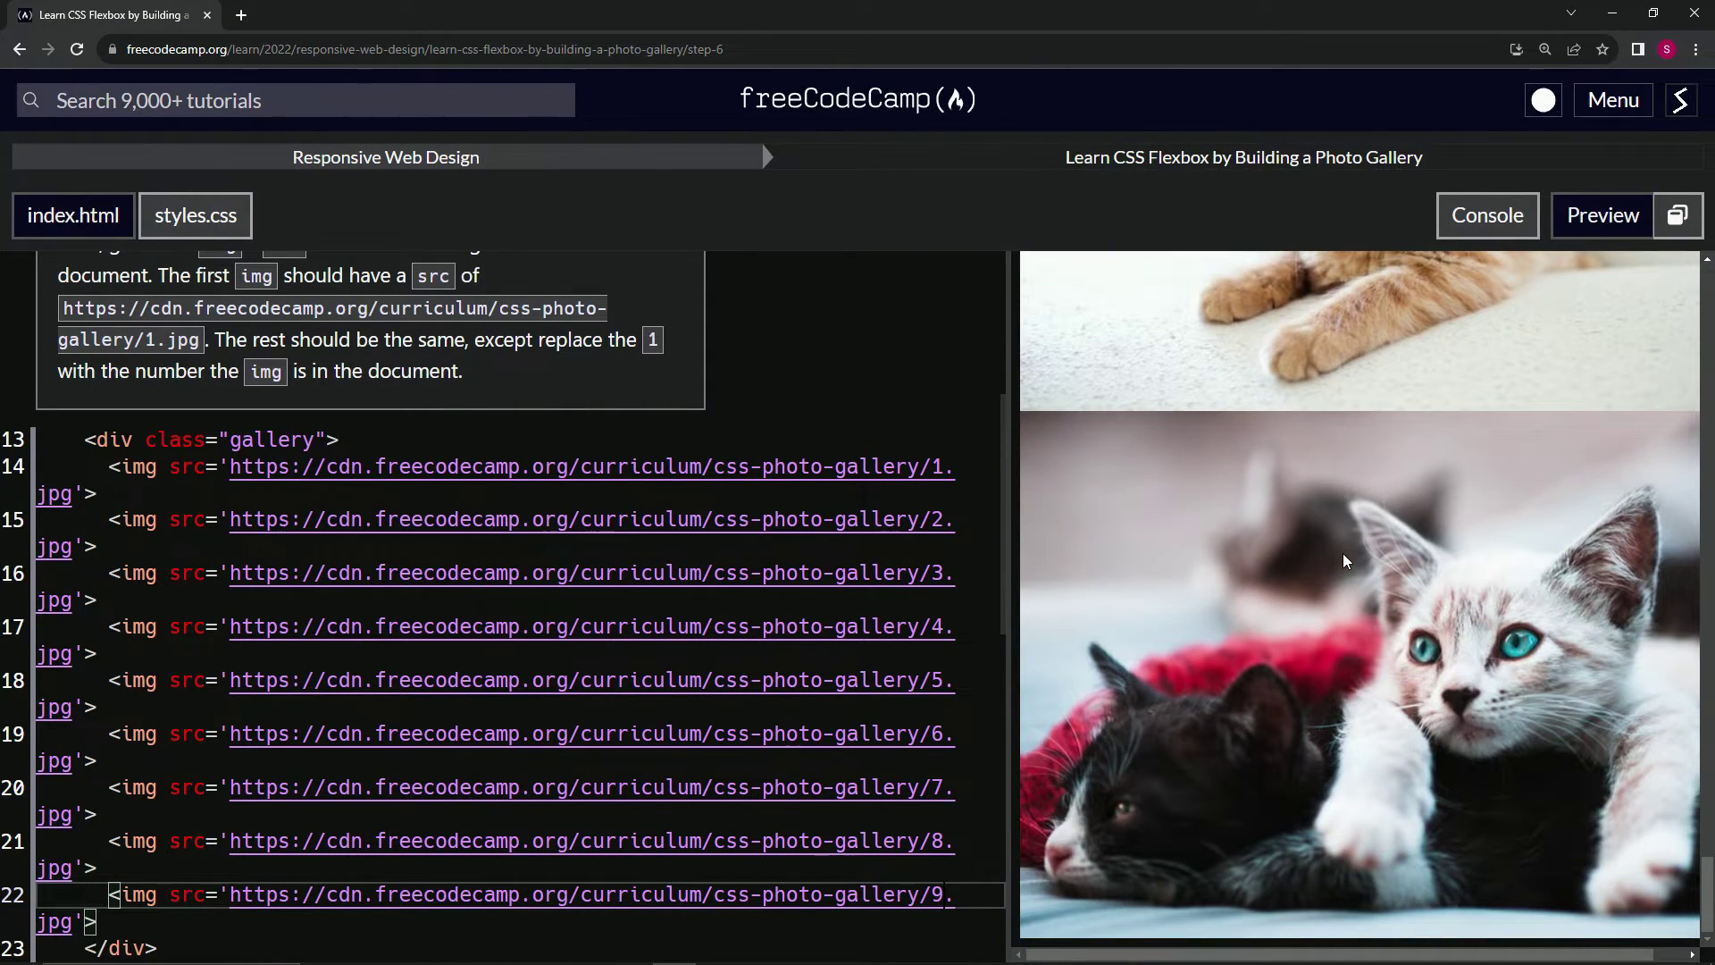
{"action": "scroll", "coordinate": [1505, 673], "scroll_direction": "up", "scroll_amount": 2}
{"action": "scroll", "coordinate": [1505, 673], "scroll_direction": "up", "scroll_amount": 5}
{"action": "scroll", "coordinate": [1505, 673], "scroll_direction": "up", "scroll_amount": 5}
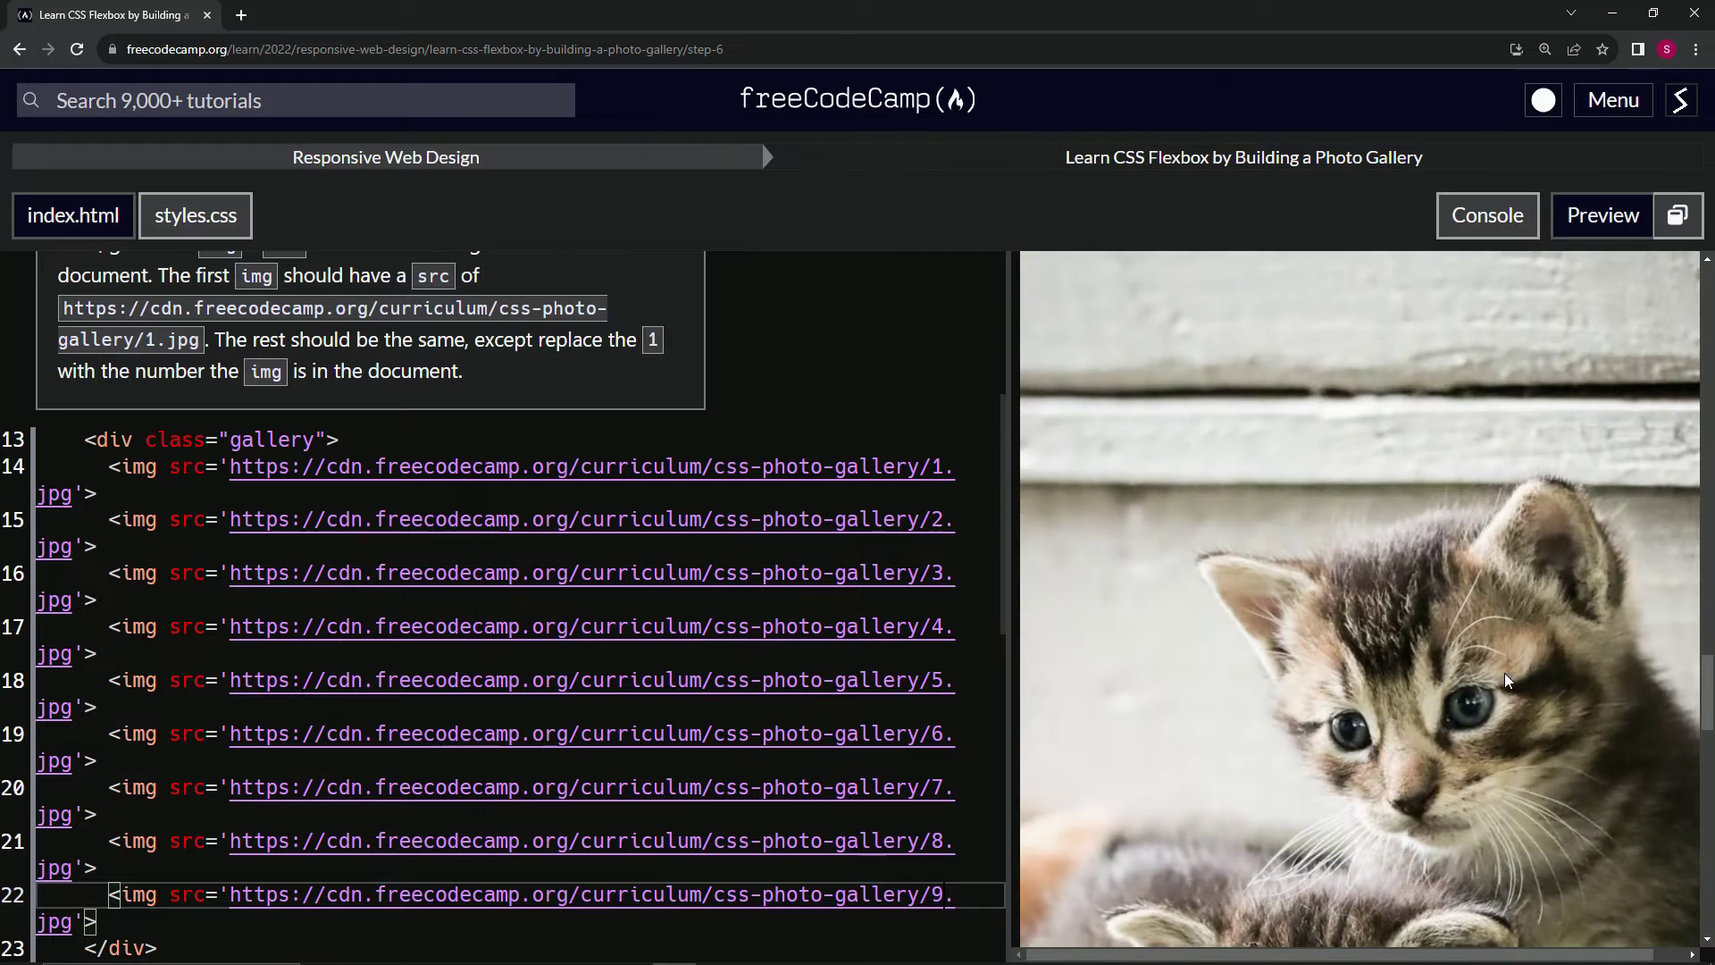
{"action": "scroll", "coordinate": [1505, 673], "scroll_direction": "up", "scroll_amount": 5}
{"action": "scroll", "coordinate": [1504, 673], "scroll_direction": "up", "scroll_amount": 5}
{"action": "scroll", "coordinate": [1505, 673], "scroll_direction": "up", "scroll_amount": 5}
{"action": "scroll", "coordinate": [1506, 673], "scroll_direction": "up", "scroll_amount": 5}
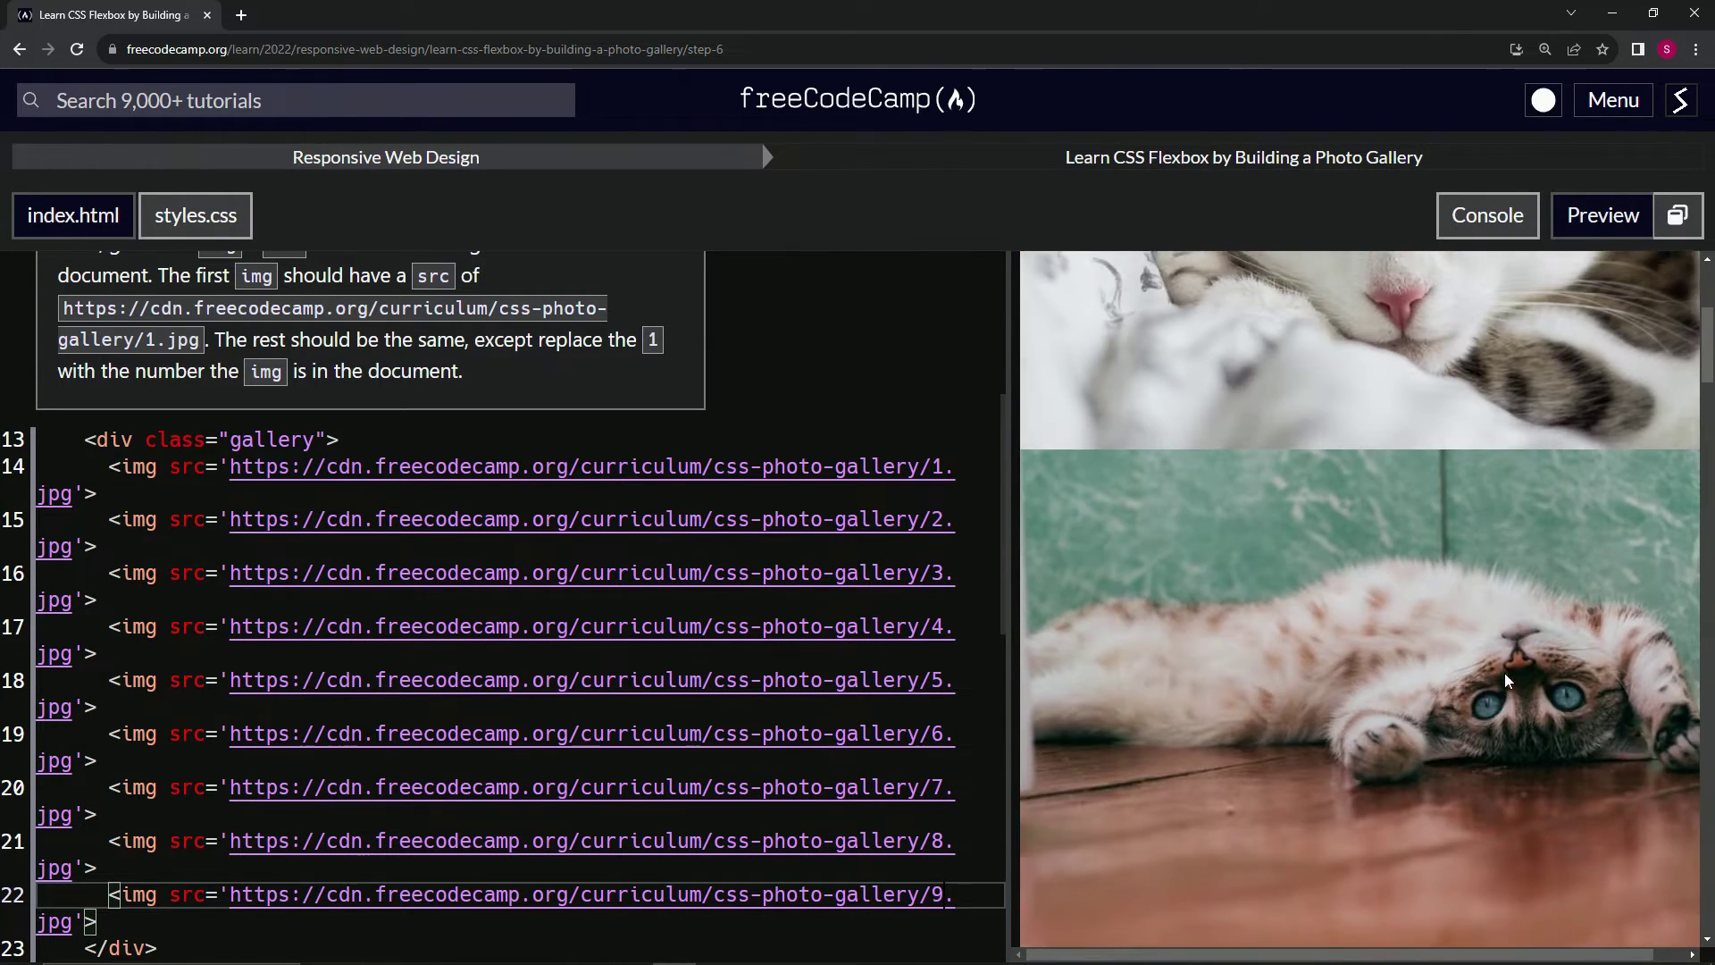
{"action": "scroll", "coordinate": [1505, 672], "scroll_direction": "up", "scroll_amount": 3}
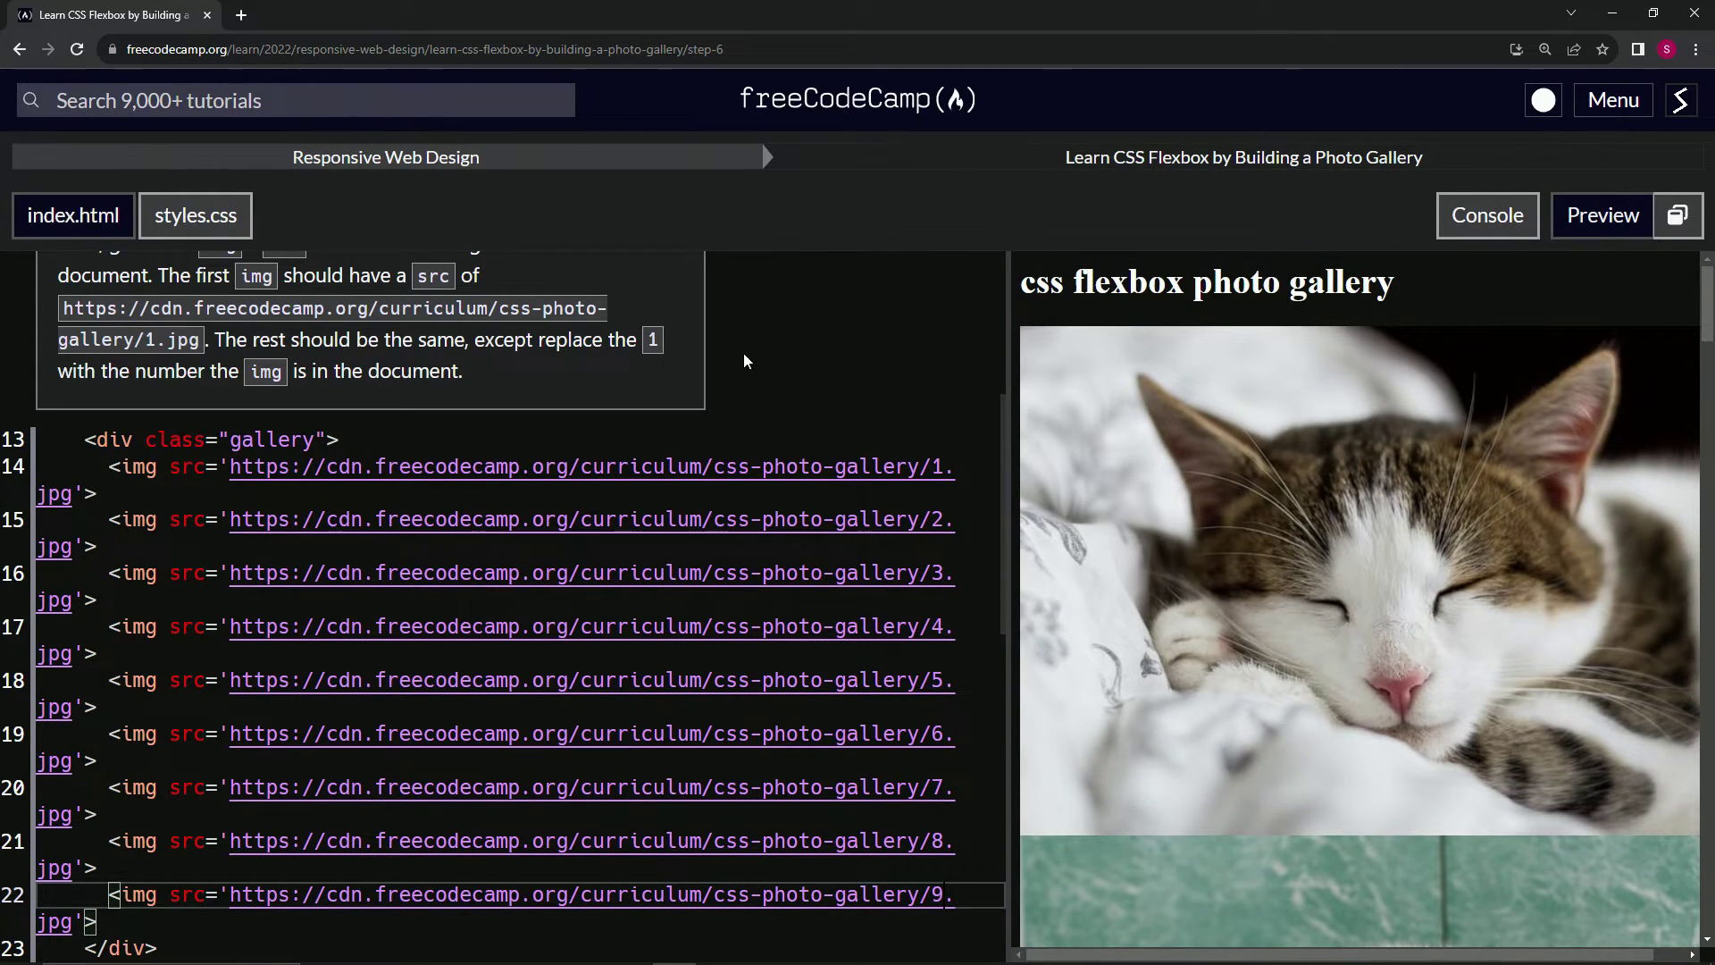
{"action": "scroll", "coordinate": [727, 377], "scroll_direction": "down", "scroll_amount": 3}
Run Check Your Code on the nine-image gallery, then submit to advance to Step 7.
{"action": "left_click", "coordinate": [259, 693]}
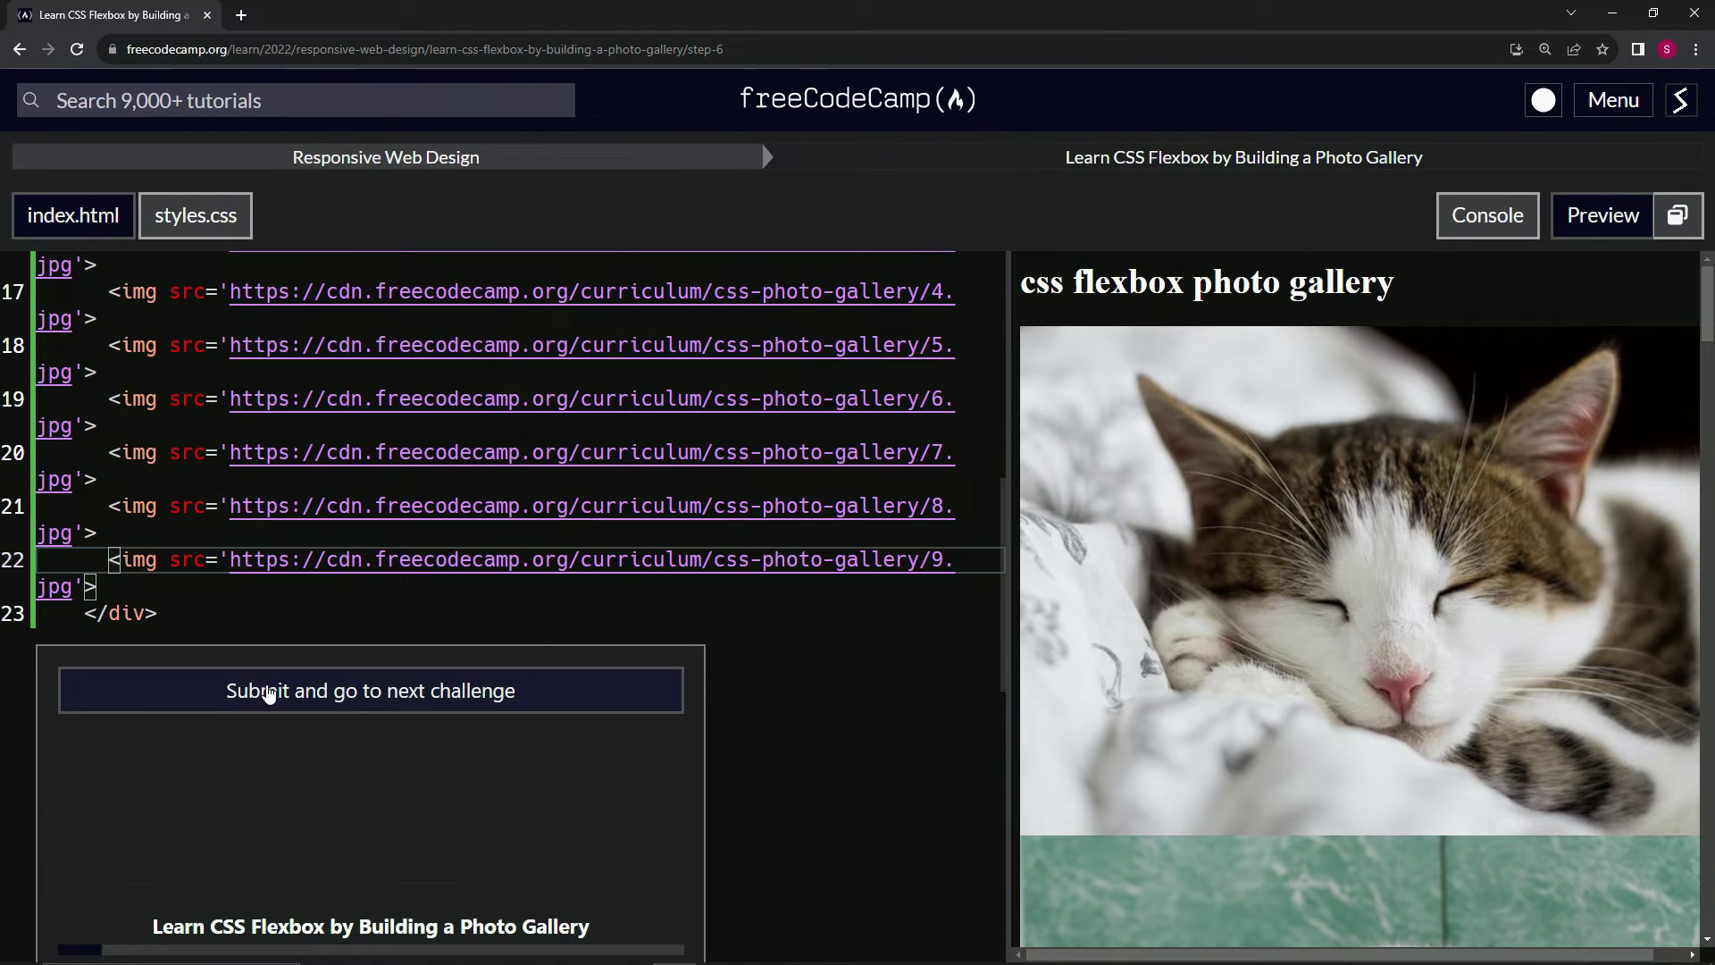
{"action": "left_click", "coordinate": [268, 692]}
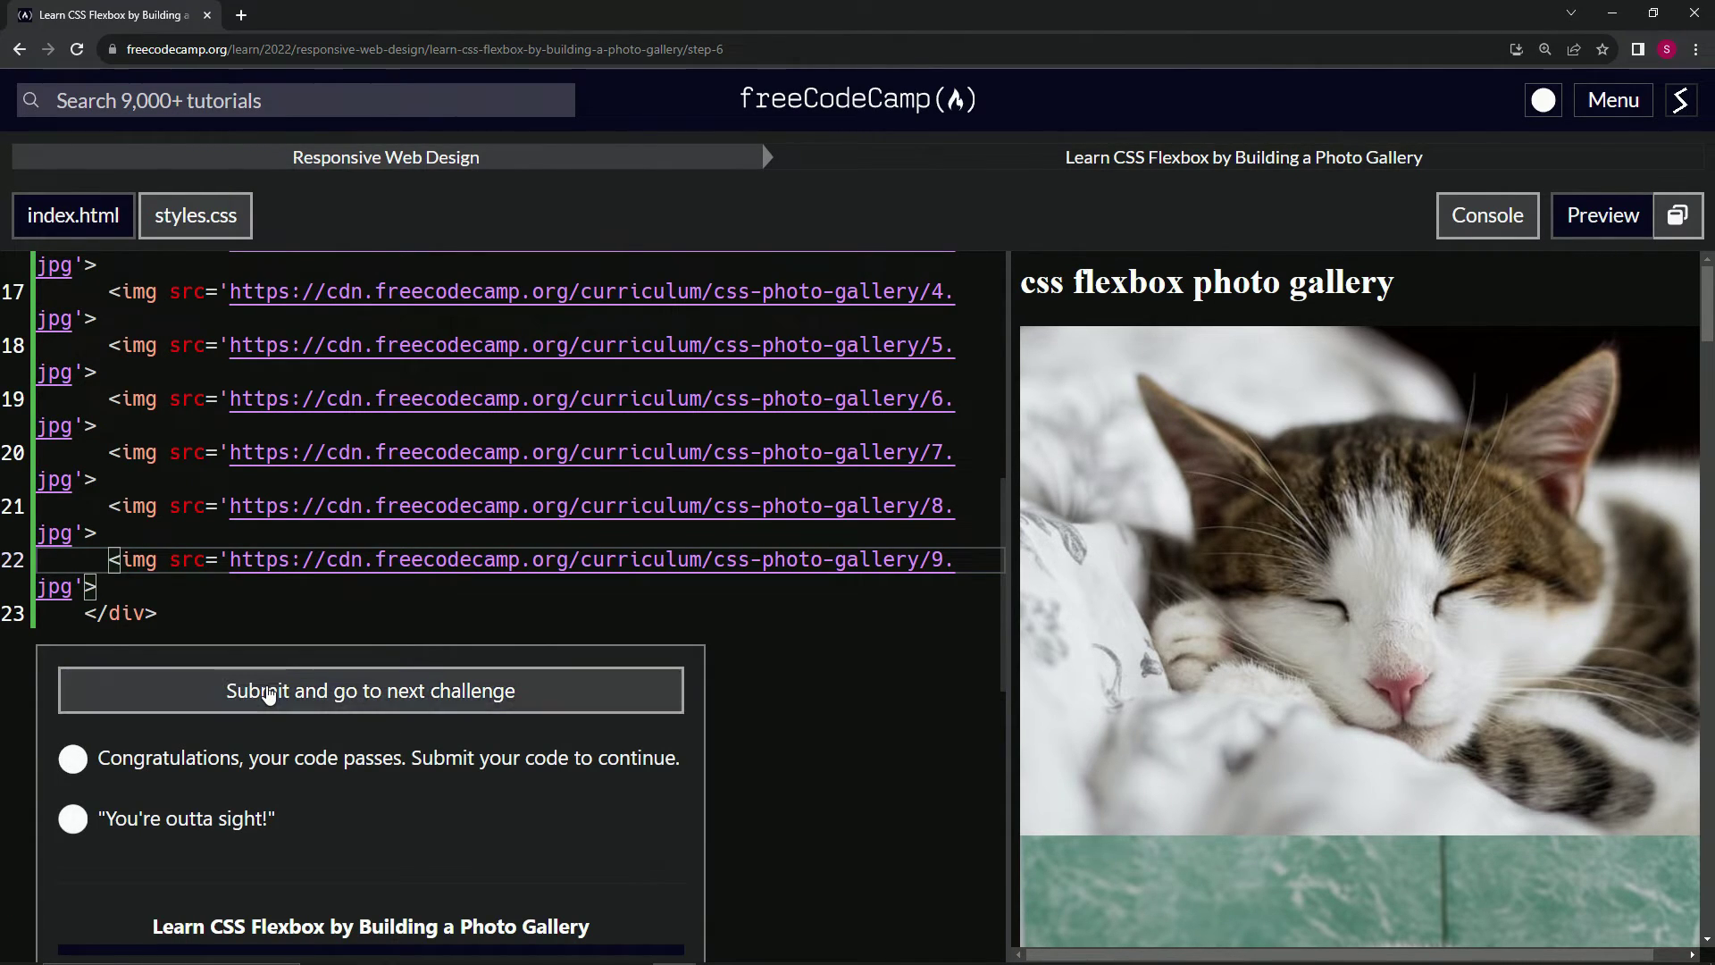